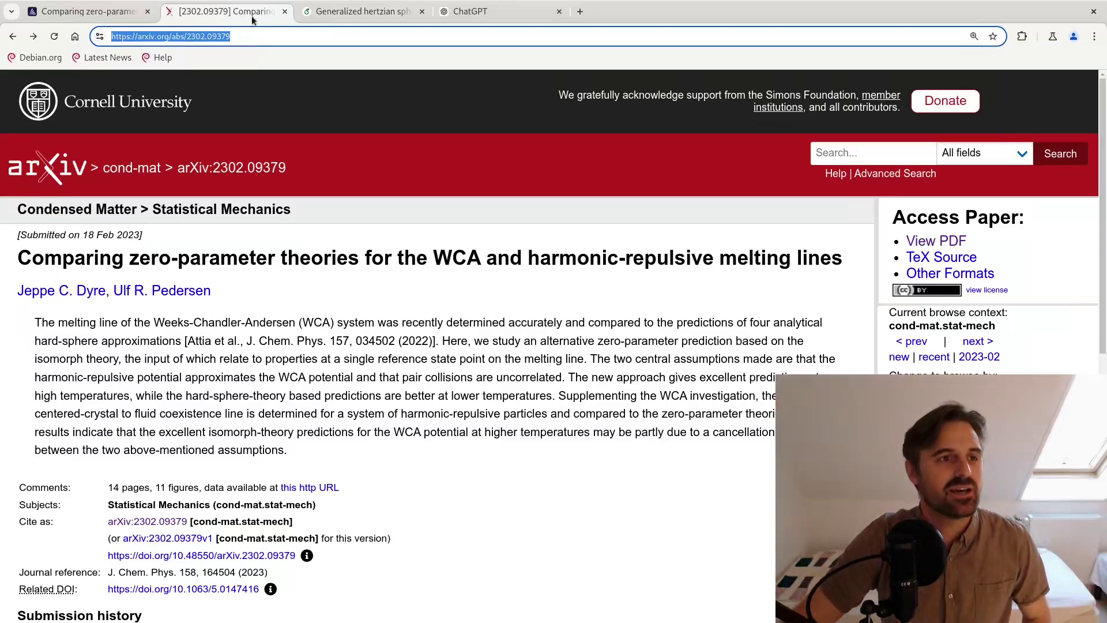
Show page 3 of the Generalized hertzian spheres PDF and select the 'Appendix A' reference.
{"action": "left_click", "coordinate": [332, 13]}
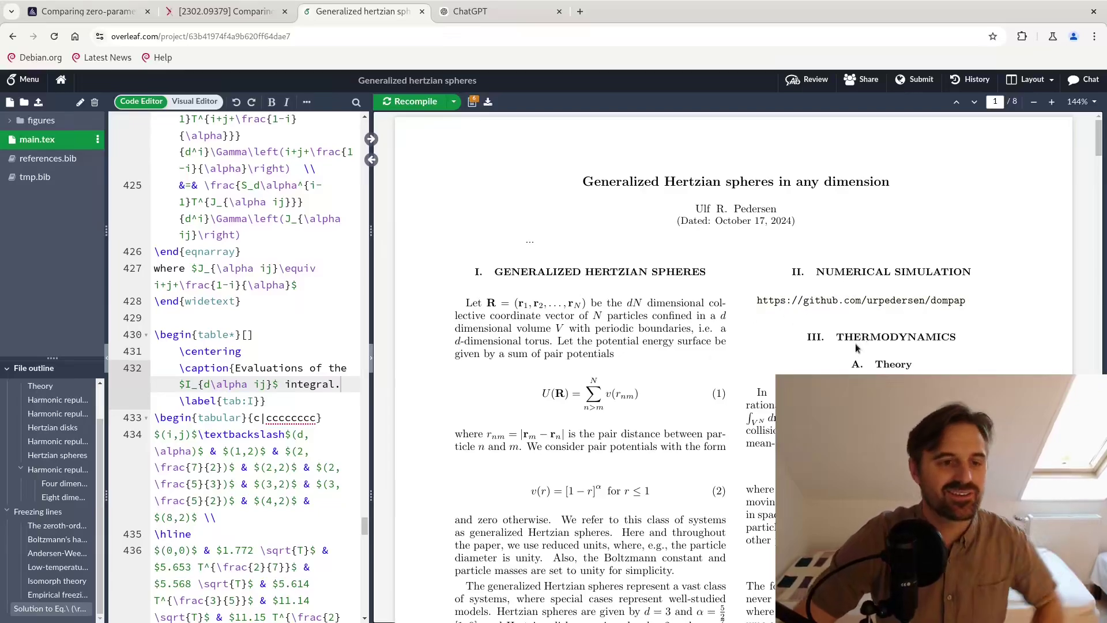
{"action": "scroll", "coordinate": [841, 339], "scroll_direction": "down", "scroll_amount": 3}
{"action": "scroll", "coordinate": [745, 367], "scroll_direction": "down", "scroll_amount": 5}
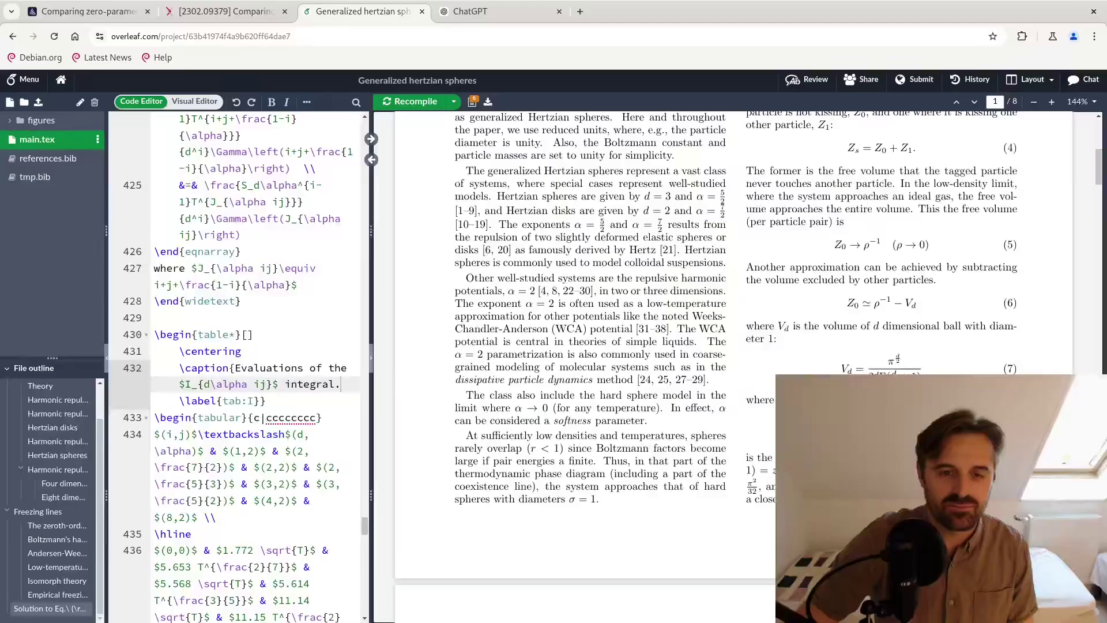
{"action": "scroll", "coordinate": [733, 364], "scroll_direction": "down", "scroll_amount": 10}
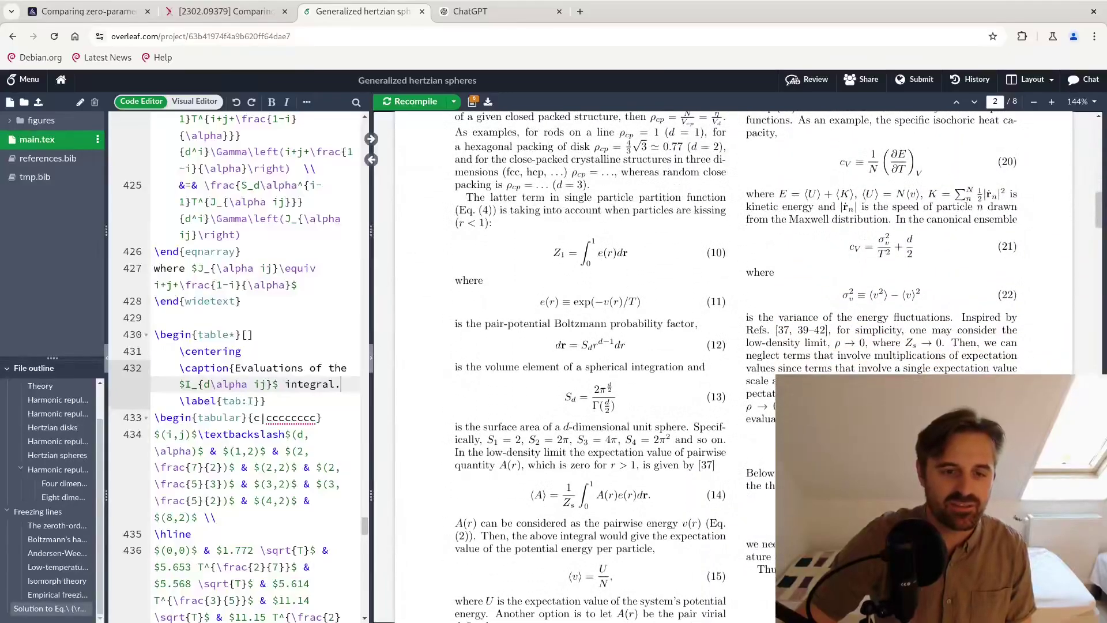
{"action": "scroll", "coordinate": [735, 366], "scroll_direction": "down", "scroll_amount": 10}
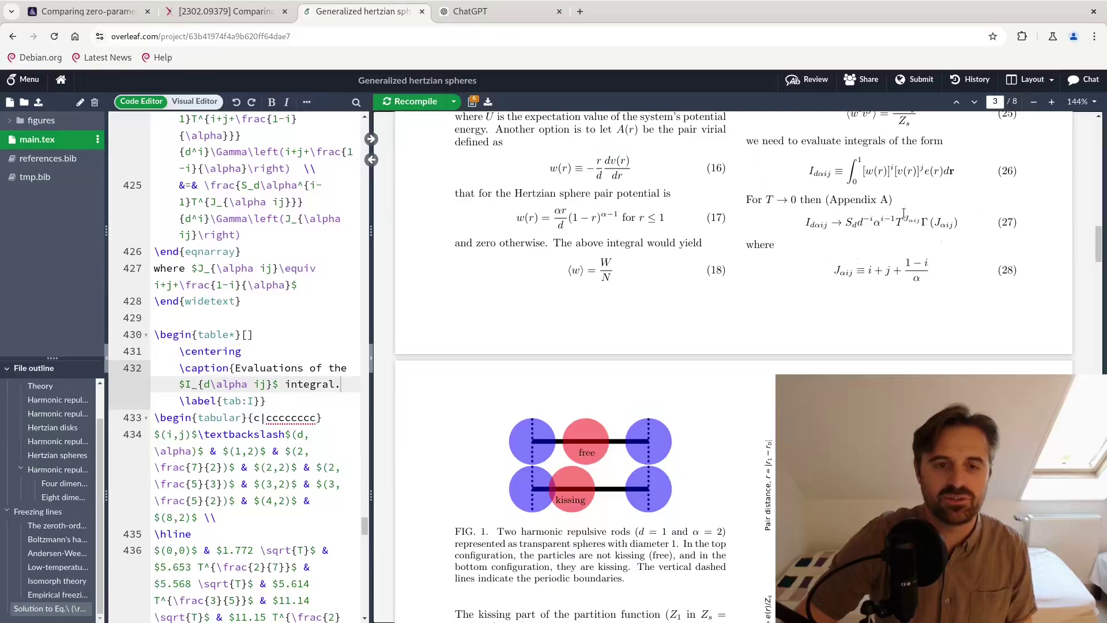
{"action": "left_click_drag", "start_coordinate": [830, 200], "coordinate": [886, 199]}
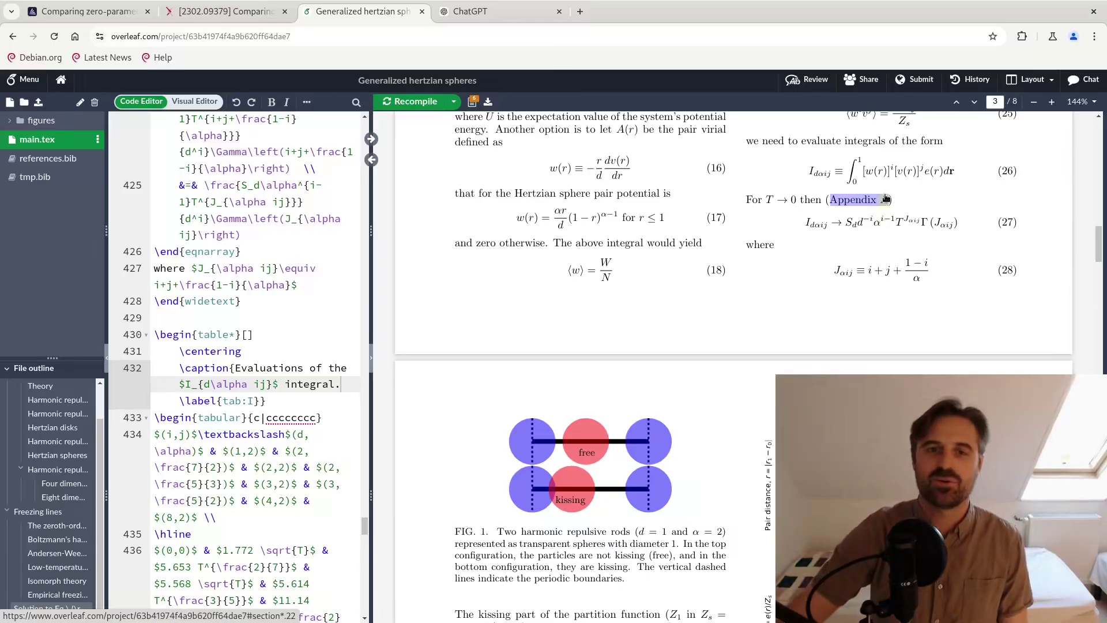
Drag the PDF scrollbar down to review appendix equations (A1)–(A7).
{"action": "left_click_drag", "start_coordinate": [1099, 240], "coordinate": [1092, 439]}
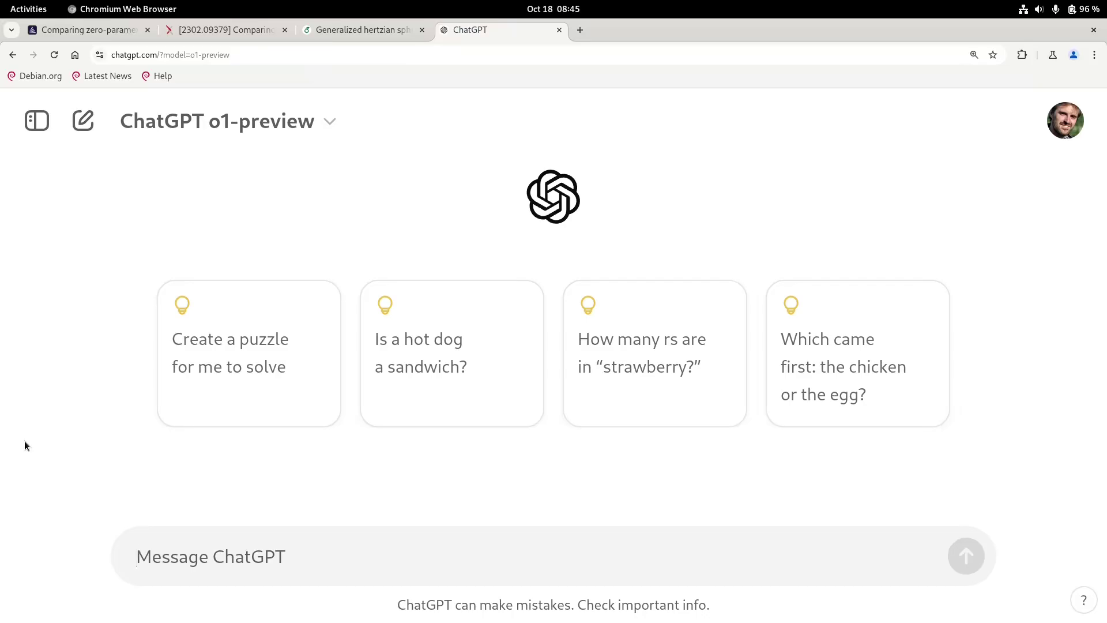
Paste the prepared LaTeX integral prompt and highlight its opening sentence about dimension d.
{"action": "key", "text": "ctrl+v"}
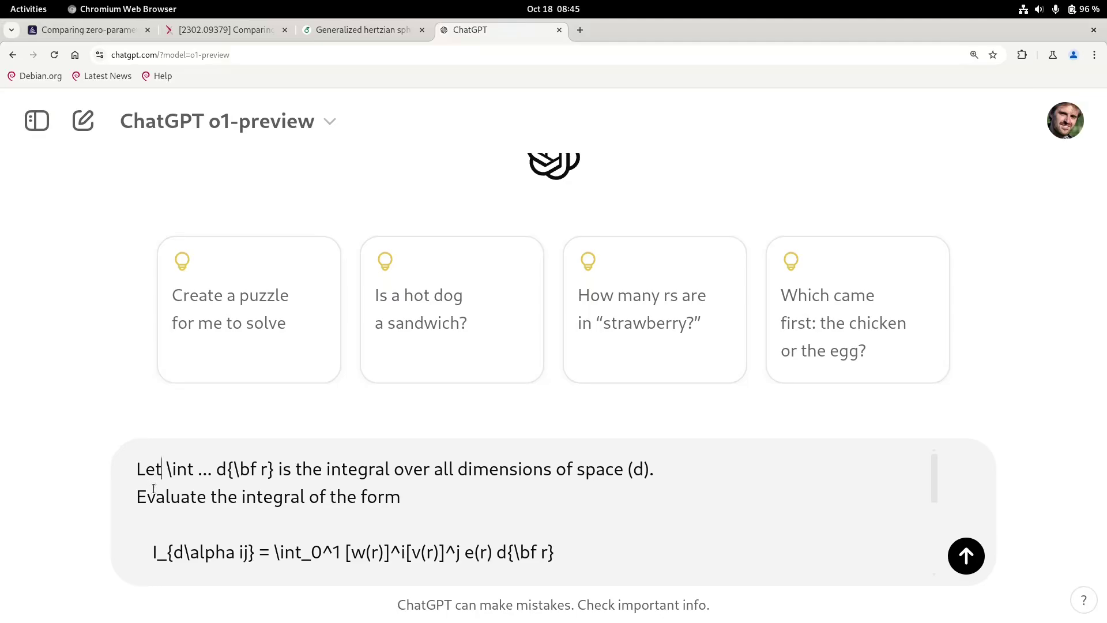
{"action": "left_click", "coordinate": [283, 497]}
{"action": "left_click_drag", "start_coordinate": [172, 472], "coordinate": [284, 473]}
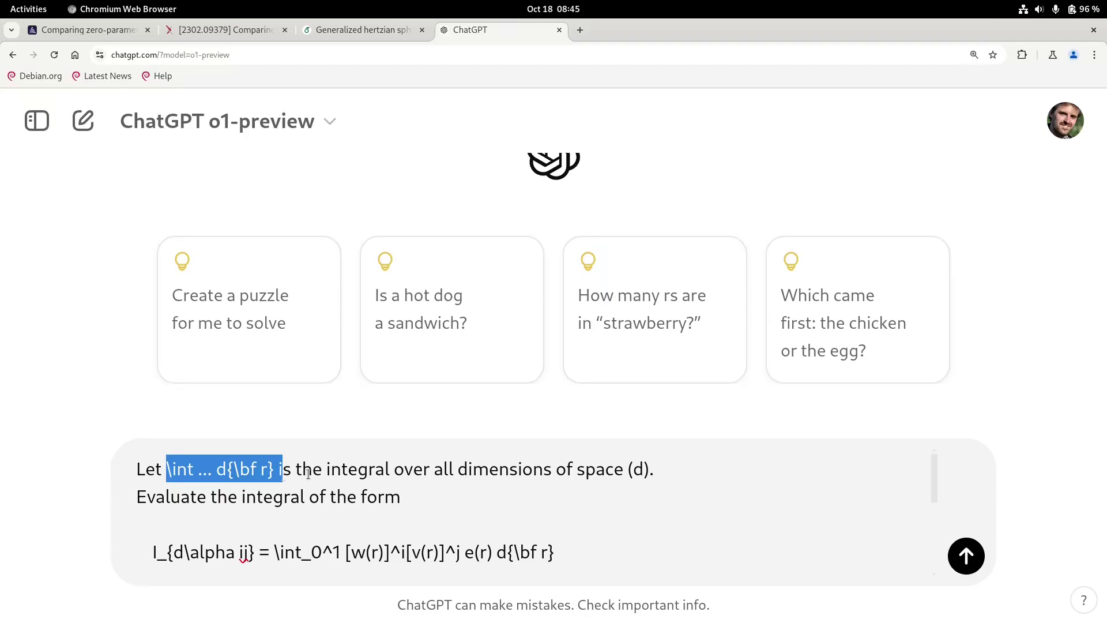
{"action": "left_click", "coordinate": [297, 472]}
{"action": "left_click_drag", "start_coordinate": [168, 473], "coordinate": [502, 477]}
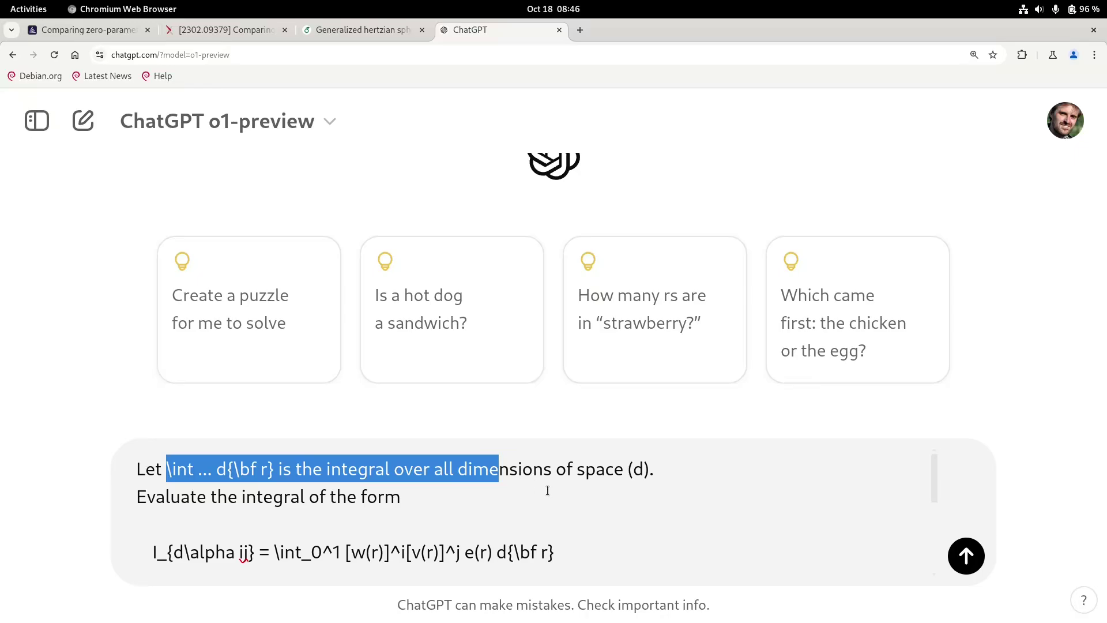
{"action": "left_click", "coordinate": [641, 472]}
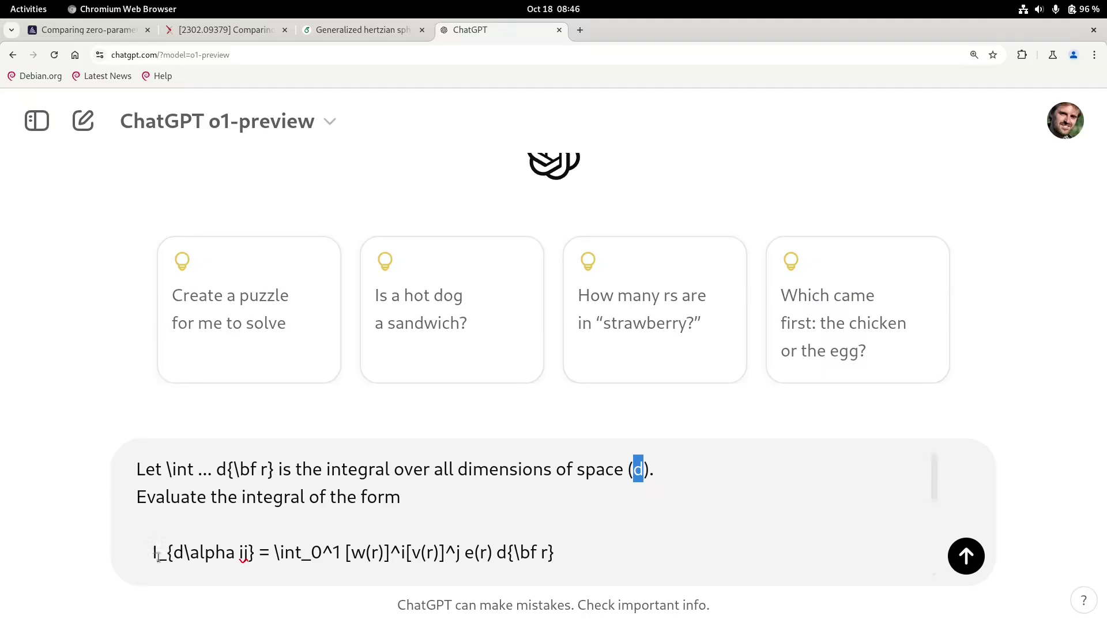
Highlight the I_{dαij} integral formula and its w(r) and v(r) factors.
{"action": "left_click_drag", "start_coordinate": [152, 554], "coordinate": [566, 556]}
{"action": "scroll", "coordinate": [600, 531], "scroll_direction": "down", "scroll_amount": 2}
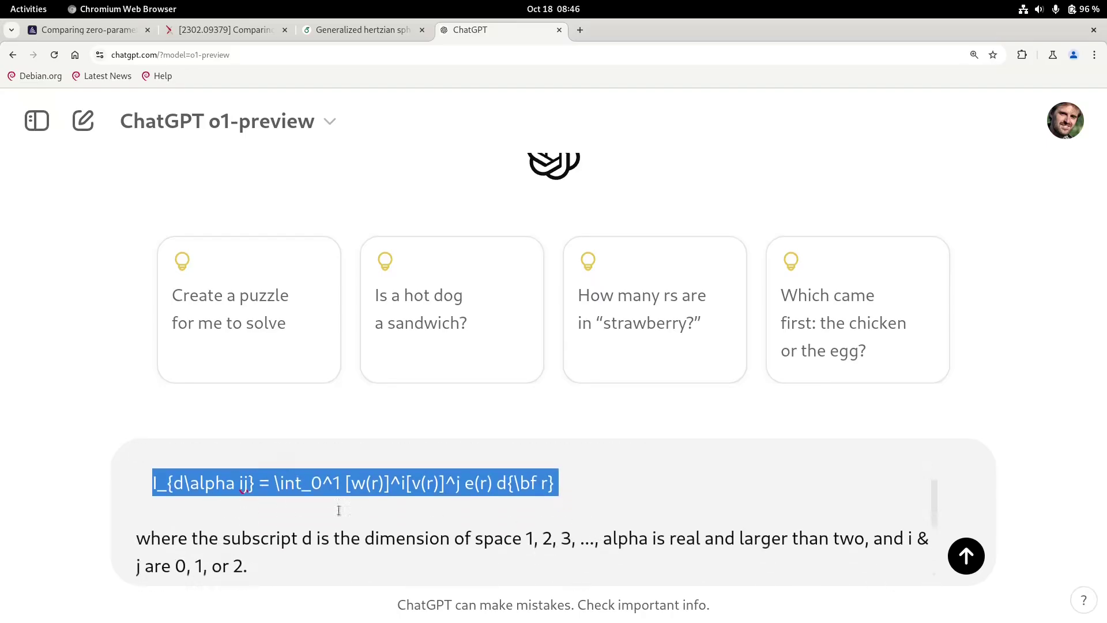
{"action": "left_click", "coordinate": [367, 485]}
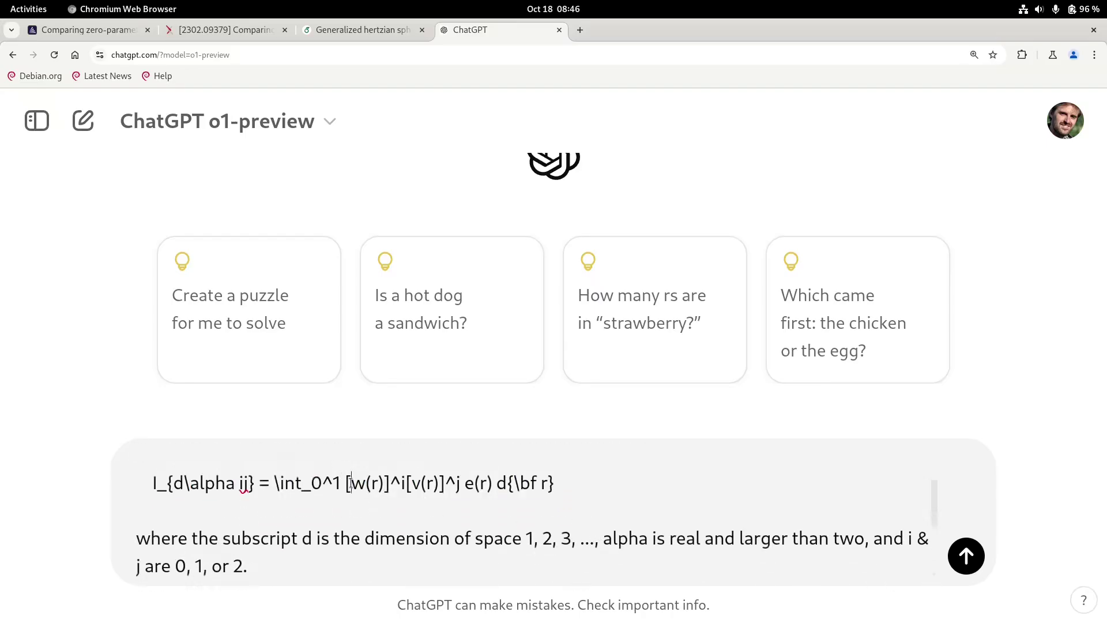
{"action": "left_click_drag", "start_coordinate": [350, 483], "coordinate": [405, 483]}
{"action": "left_click", "coordinate": [362, 485]}
Highlight the definitions v(r)=[1-r]^α, w(r)=-r v'(r)/d and e(r)=exp(-v(r)/T).
{"action": "scroll", "coordinate": [523, 526], "scroll_direction": "down", "scroll_amount": 2}
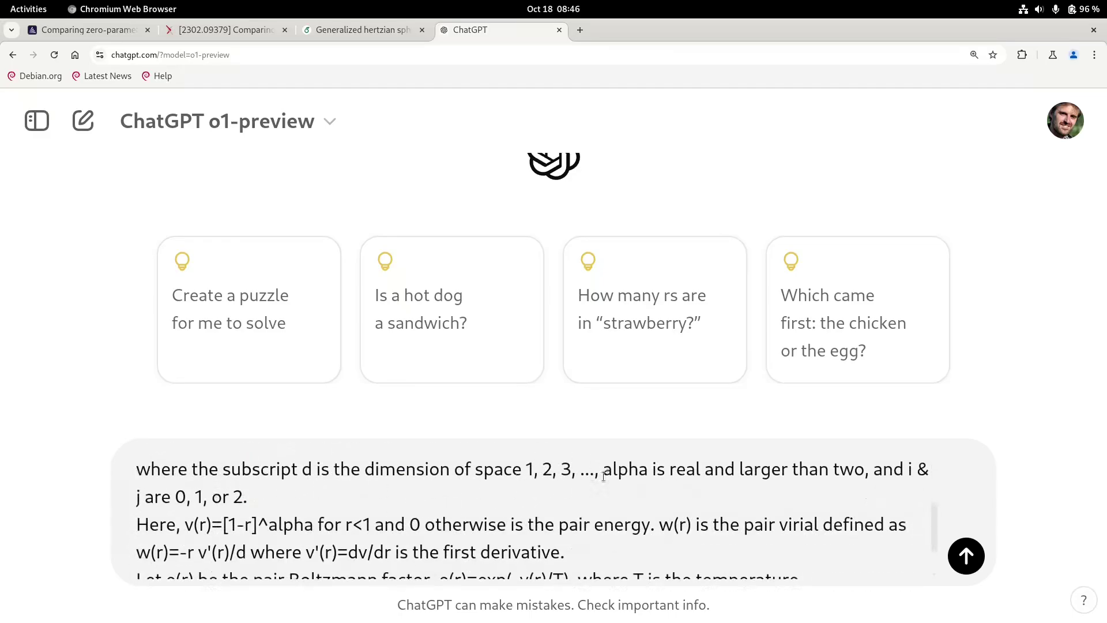
{"action": "scroll", "coordinate": [466, 499], "scroll_direction": "down", "scroll_amount": 1}
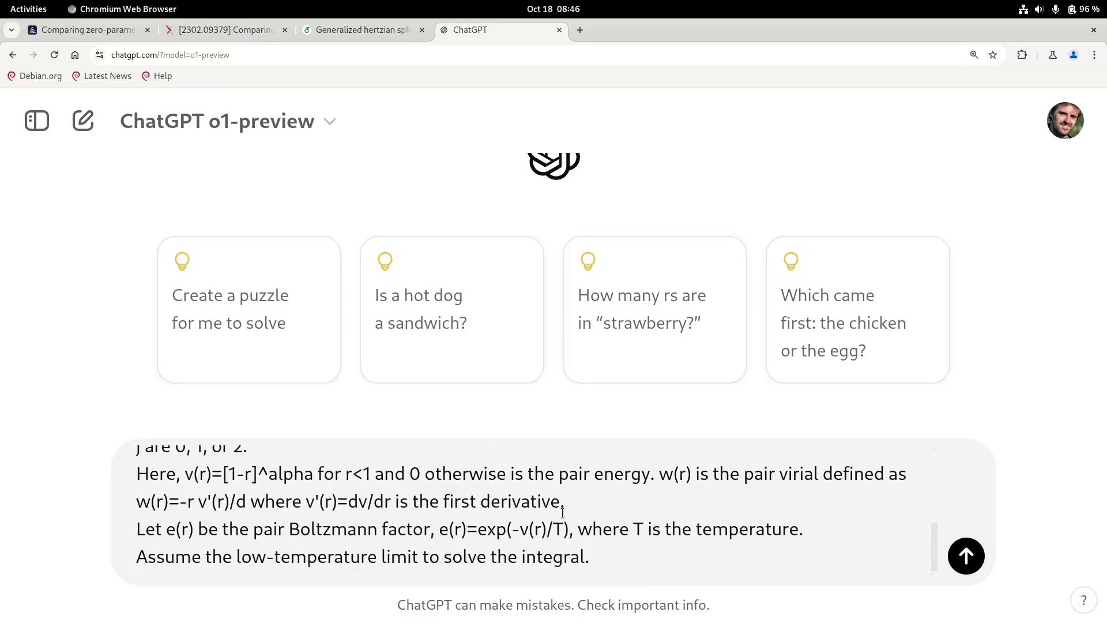
{"action": "left_click_drag", "start_coordinate": [182, 474], "coordinate": [315, 477]}
{"action": "left_click_drag", "start_coordinate": [137, 501], "coordinate": [247, 503]}
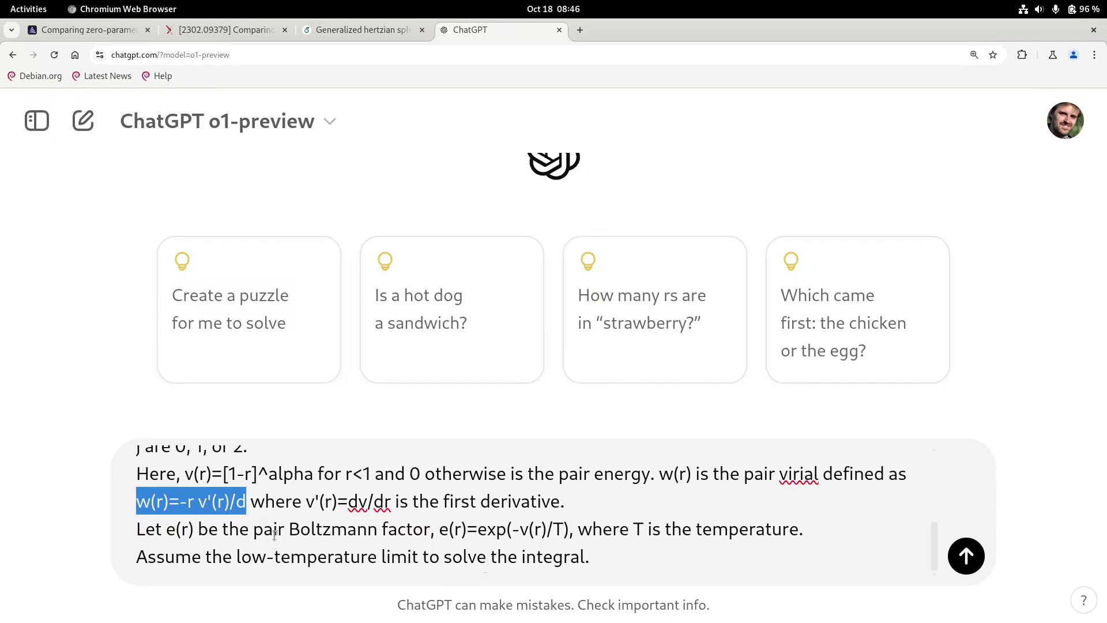
{"action": "left_click_drag", "start_coordinate": [440, 530], "coordinate": [566, 529]}
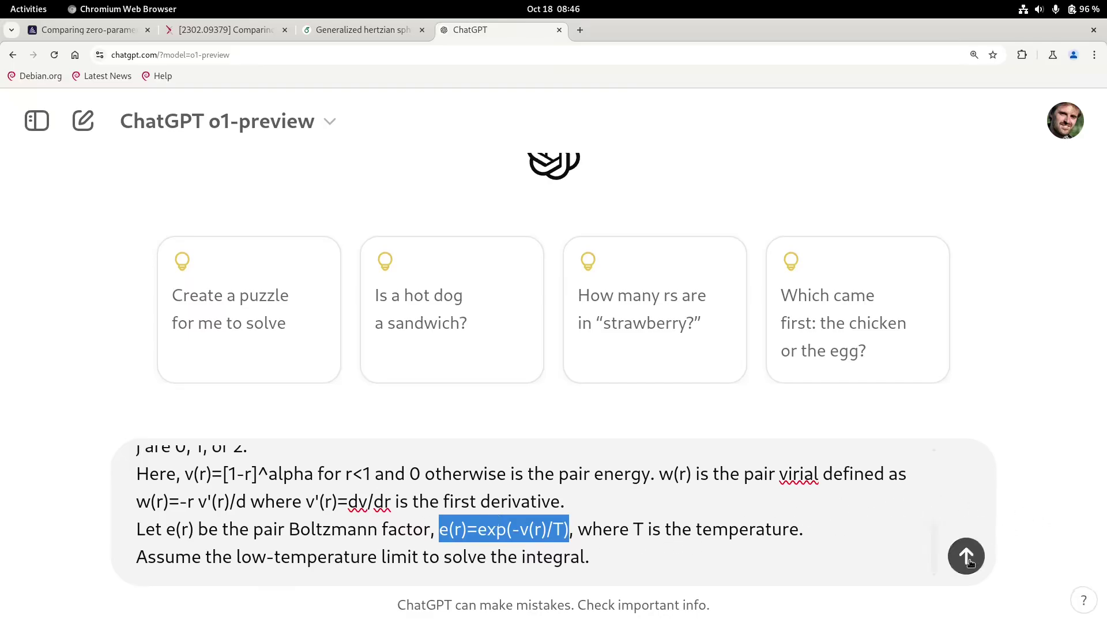
Send the integral question to o1-preview and expand its reasoning steps.
{"action": "left_click", "coordinate": [742, 560]}
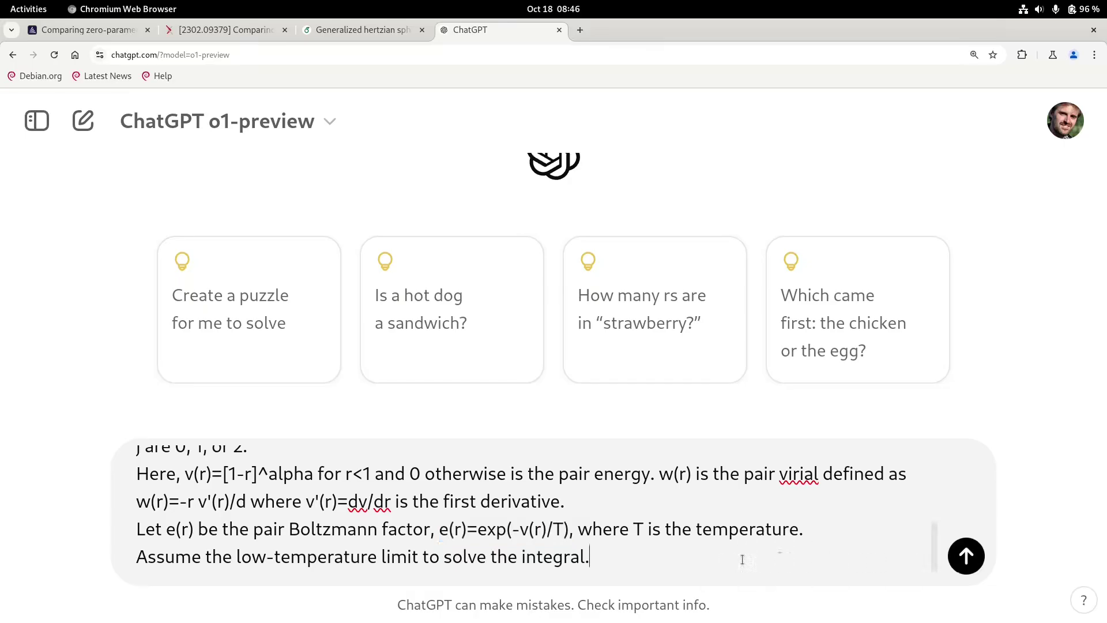
{"action": "left_click", "coordinate": [967, 555]}
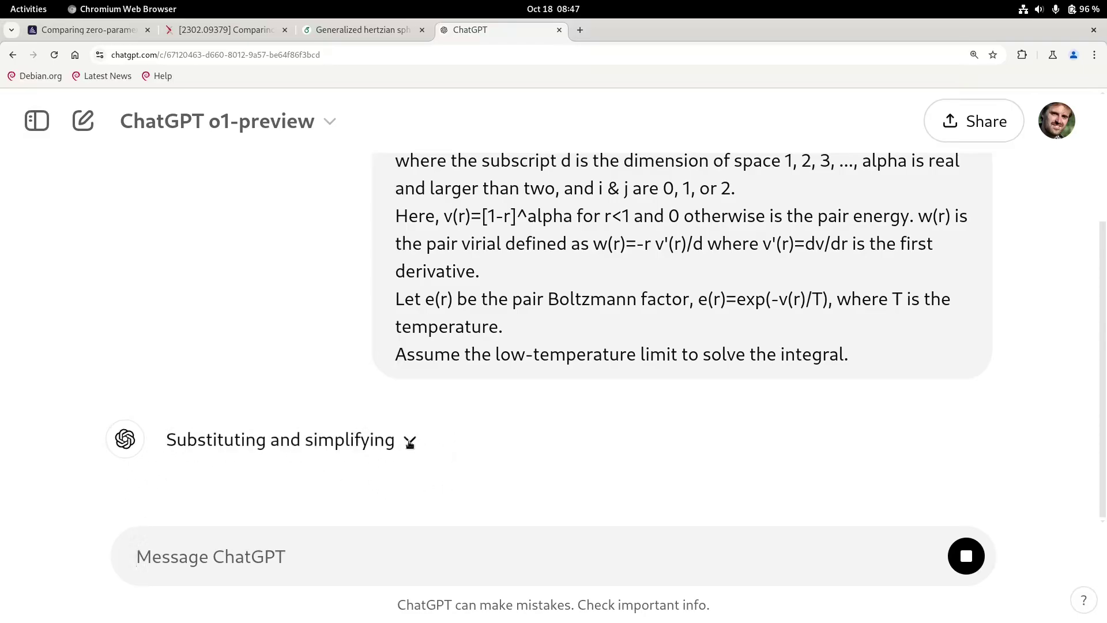
{"action": "left_click", "coordinate": [410, 441]}
{"action": "scroll", "coordinate": [94, 400], "scroll_direction": "down", "scroll_amount": 5}
{"action": "scroll", "coordinate": [250, 408], "scroll_direction": "down", "scroll_amount": 3}
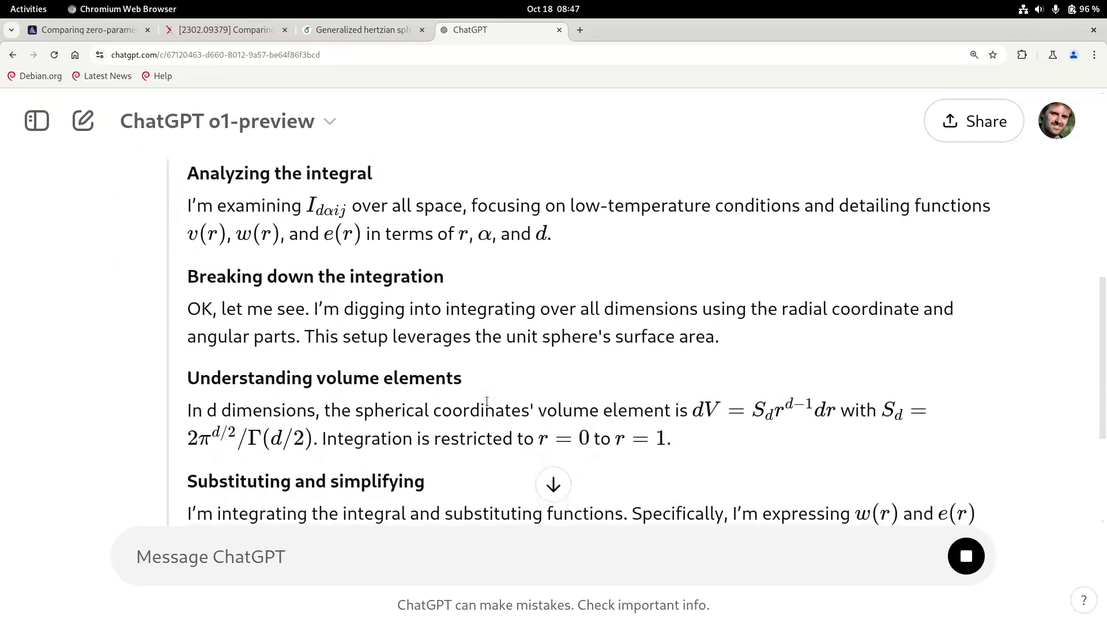
{"action": "scroll", "coordinate": [462, 298], "scroll_direction": "down", "scroll_amount": 1}
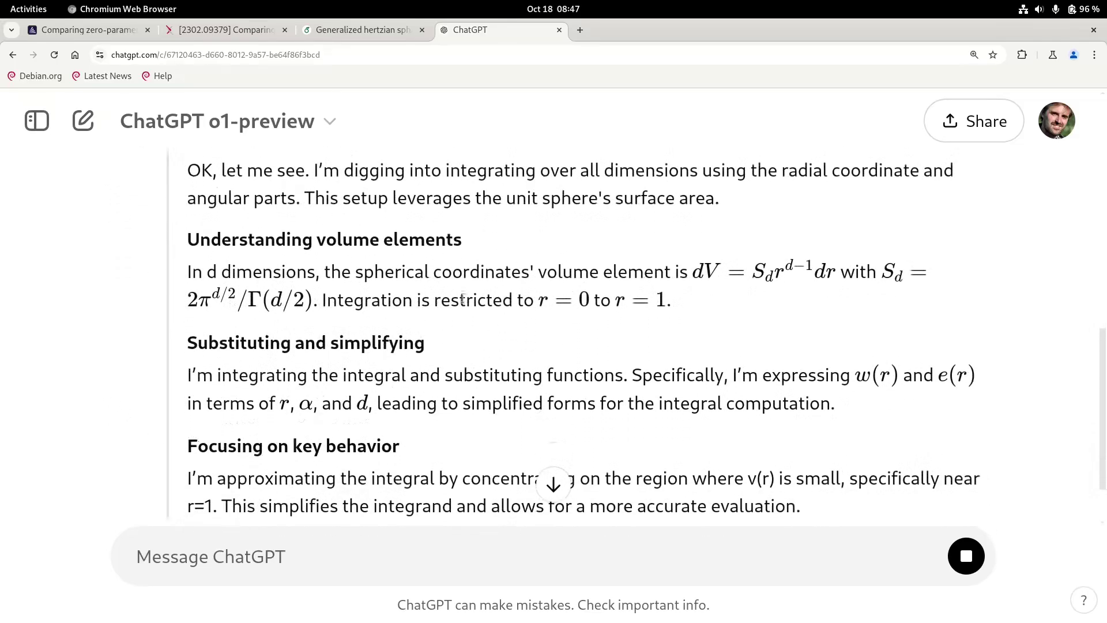
{"action": "scroll", "coordinate": [242, 254], "scroll_direction": "up", "scroll_amount": 3}
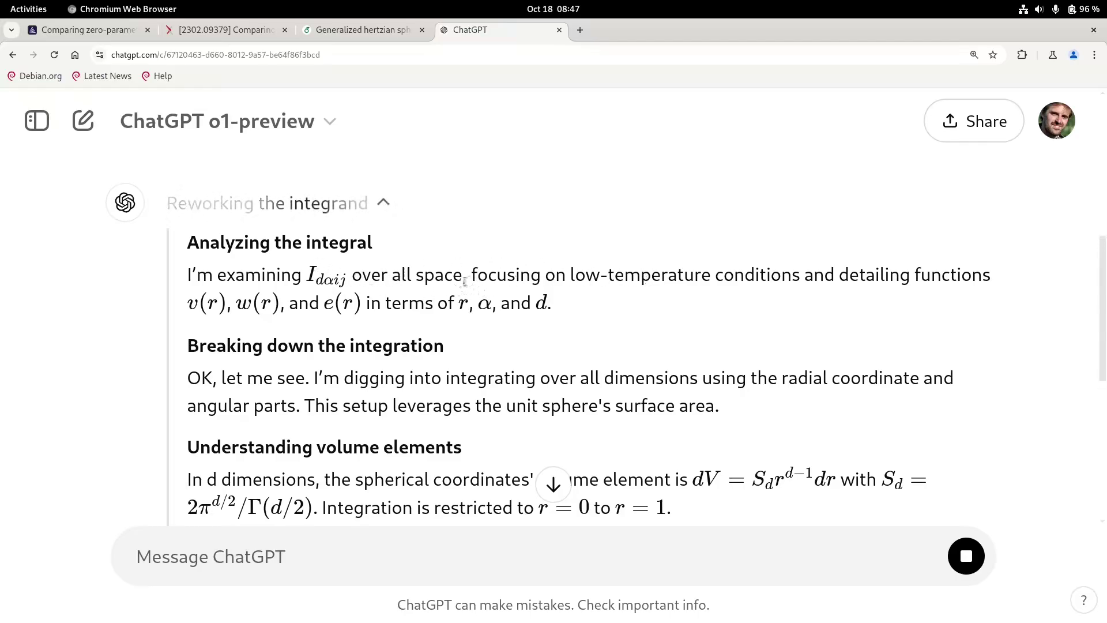
Highlight the reasoning headings on low temperature, volume elements and substituting-and-simplifying.
{"action": "left_click_drag", "start_coordinate": [470, 277], "coordinate": [876, 275]}
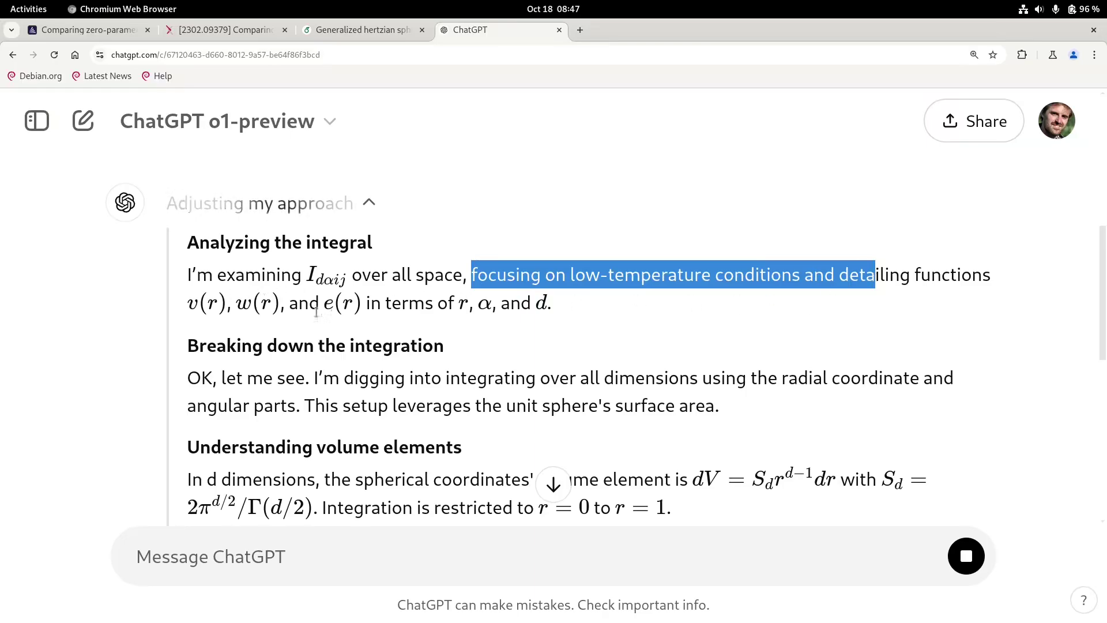
{"action": "left_click_drag", "start_coordinate": [205, 348], "coordinate": [401, 346]}
{"action": "scroll", "coordinate": [405, 431], "scroll_direction": "down", "scroll_amount": 2}
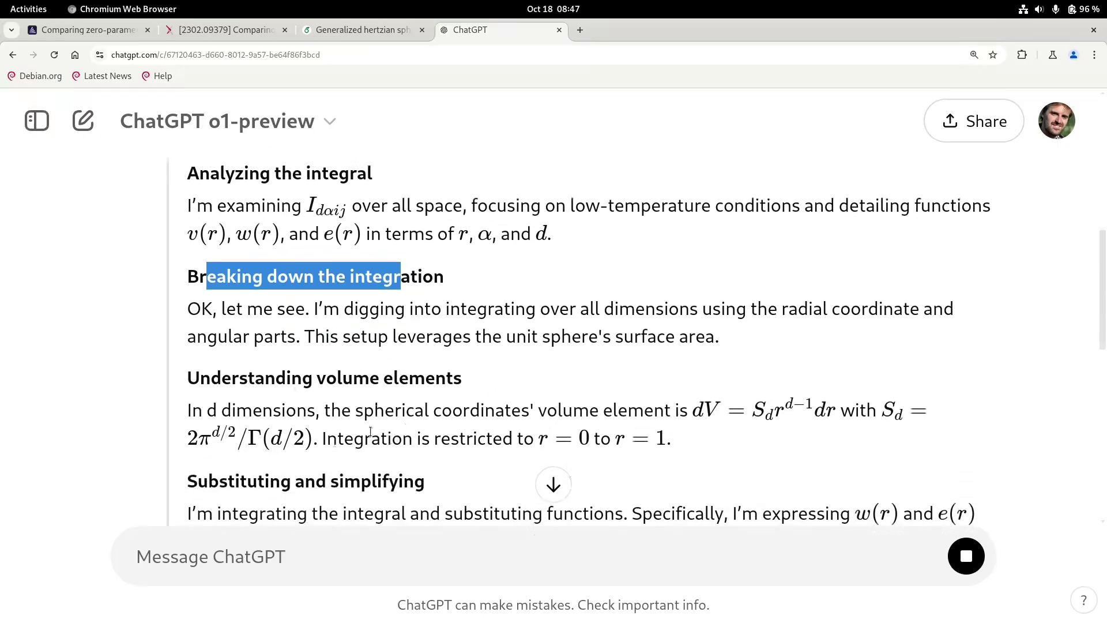
{"action": "scroll", "coordinate": [306, 346], "scroll_direction": "down", "scroll_amount": 2}
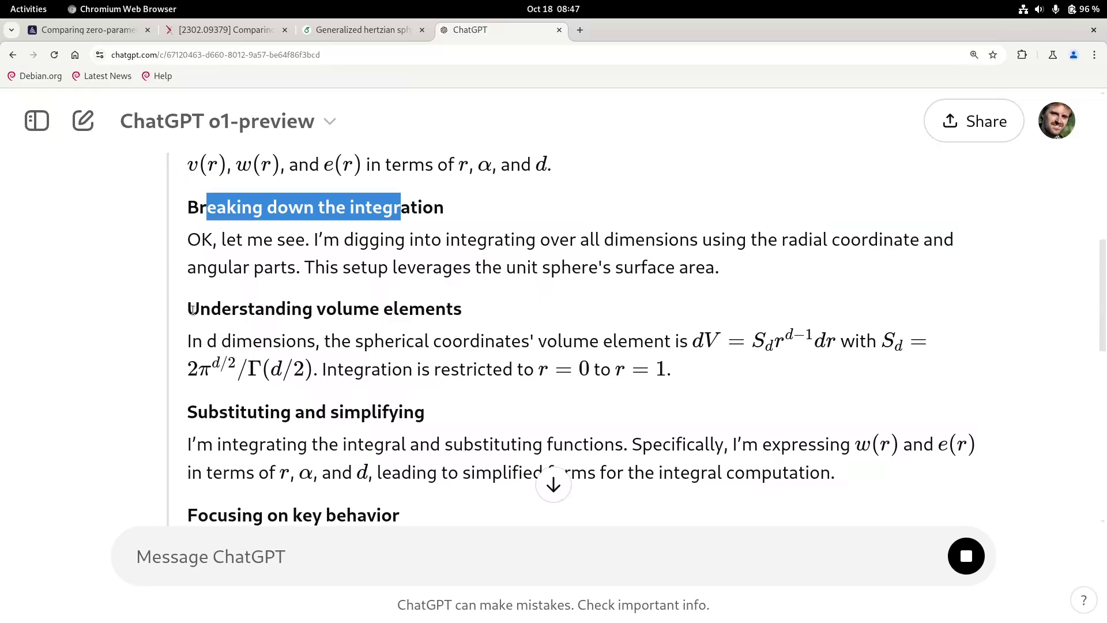
{"action": "left_click_drag", "start_coordinate": [193, 309], "coordinate": [467, 313]}
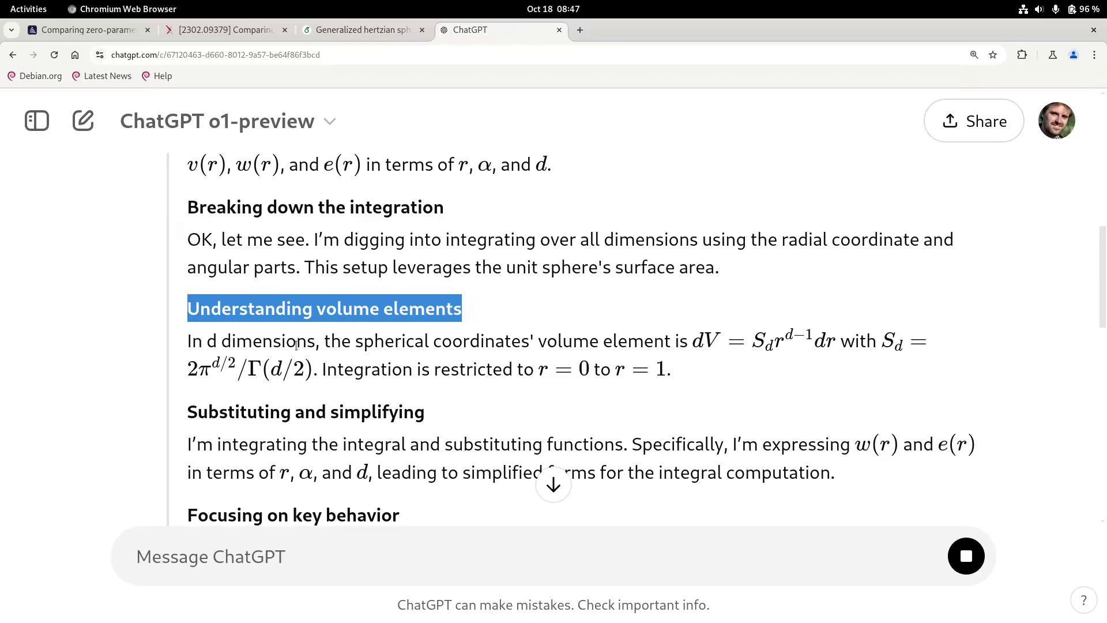
{"action": "left_click_drag", "start_coordinate": [356, 341], "coordinate": [529, 342]}
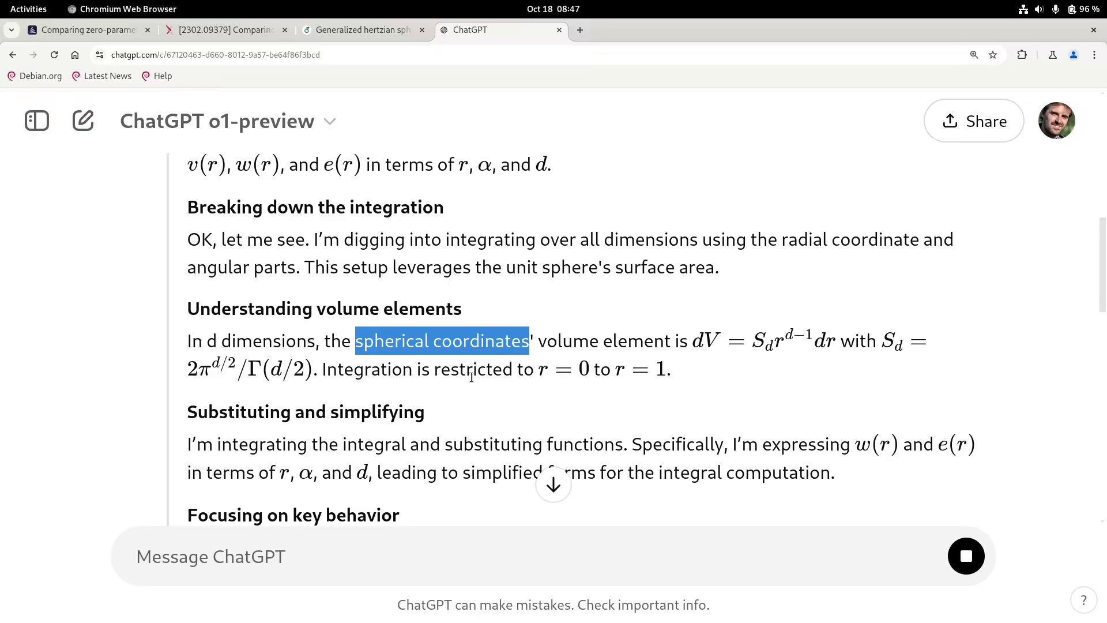
{"action": "scroll", "coordinate": [471, 377], "scroll_direction": "down", "scroll_amount": 2}
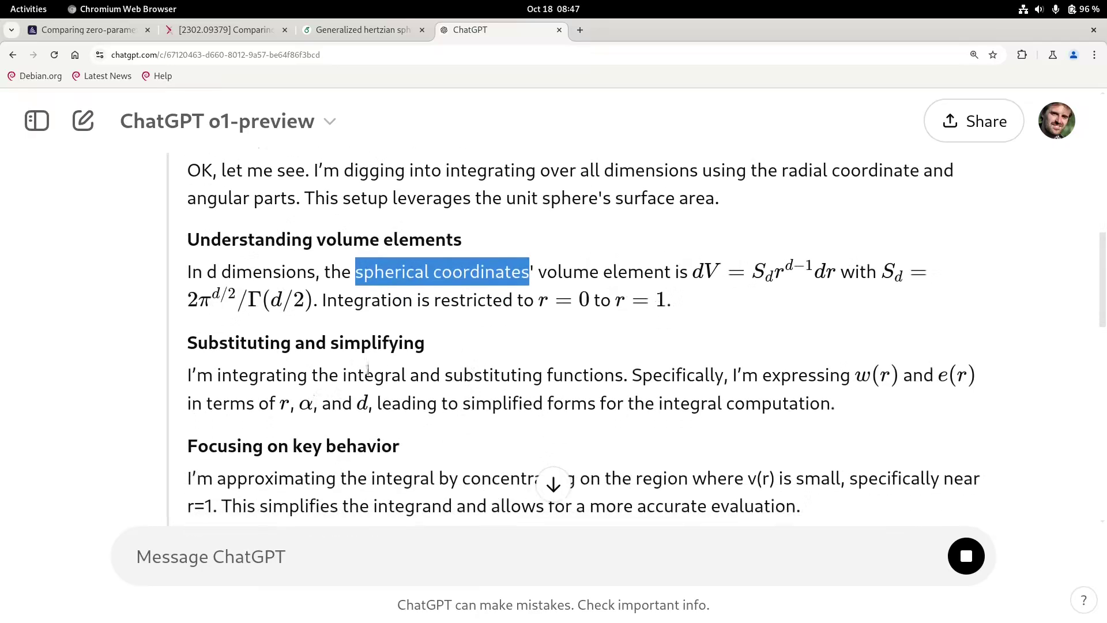
{"action": "left_click_drag", "start_coordinate": [189, 345], "coordinate": [422, 345]}
Scroll through the remaining reasoning until it reports 'Thought for 62 seconds'.
{"action": "scroll", "coordinate": [560, 402], "scroll_direction": "down", "scroll_amount": 2}
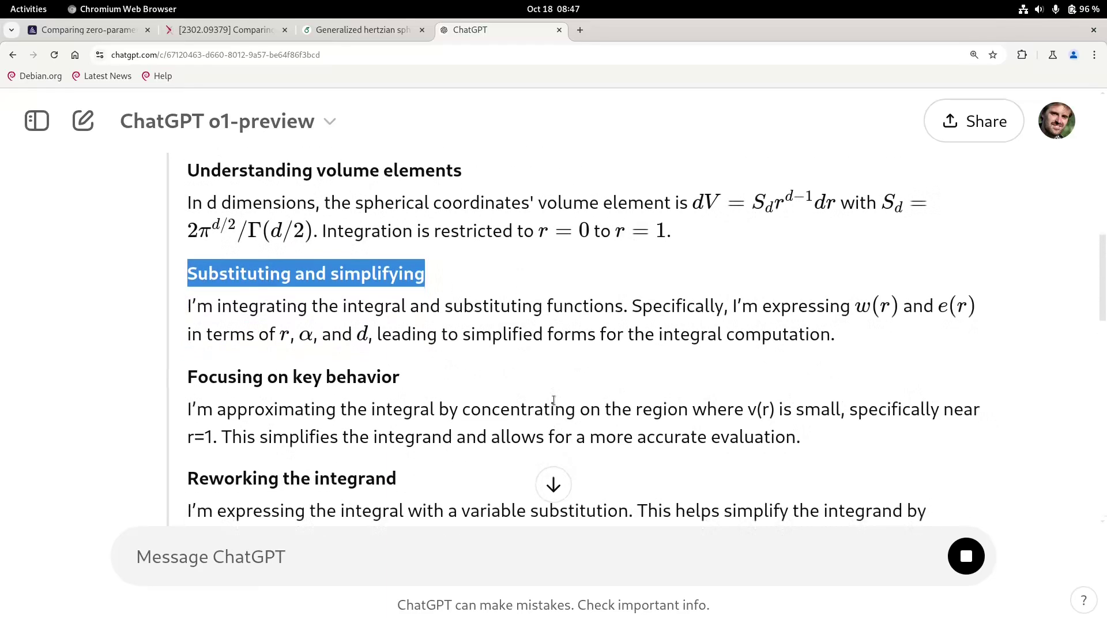
{"action": "scroll", "coordinate": [553, 399], "scroll_direction": "down", "scroll_amount": 2}
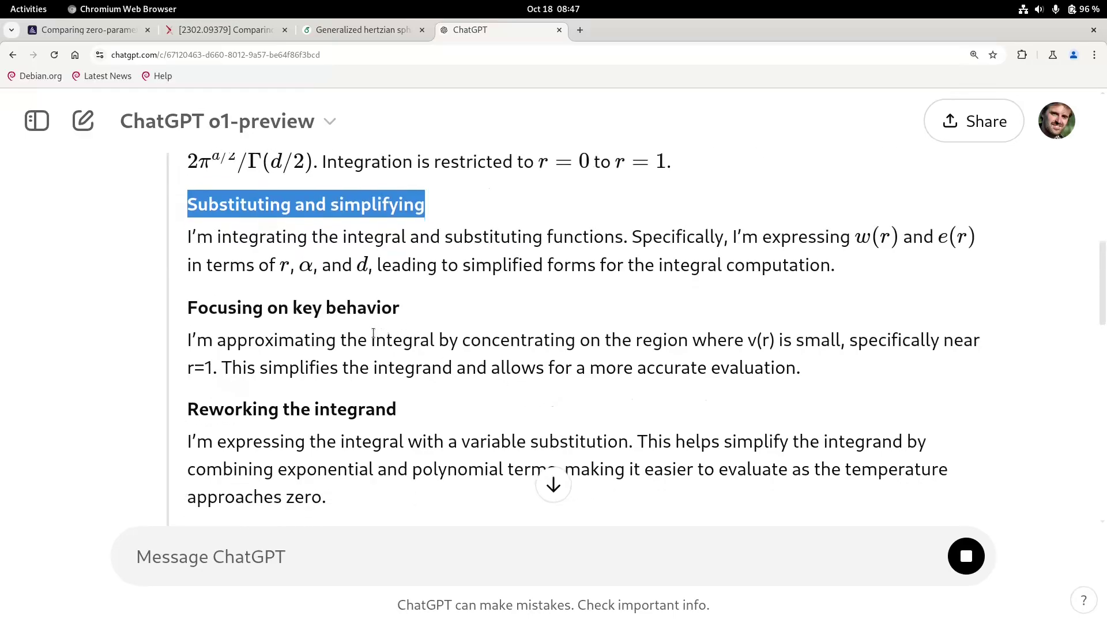
{"action": "scroll", "coordinate": [373, 334], "scroll_direction": "down", "scroll_amount": 2}
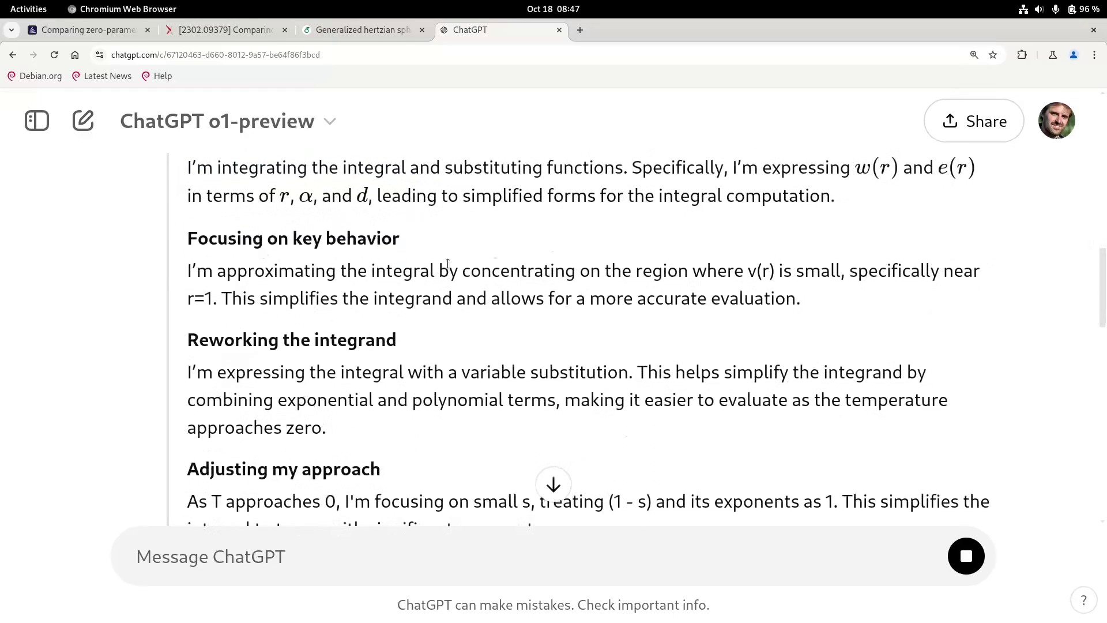
{"action": "scroll", "coordinate": [347, 314], "scroll_direction": "down", "scroll_amount": 2}
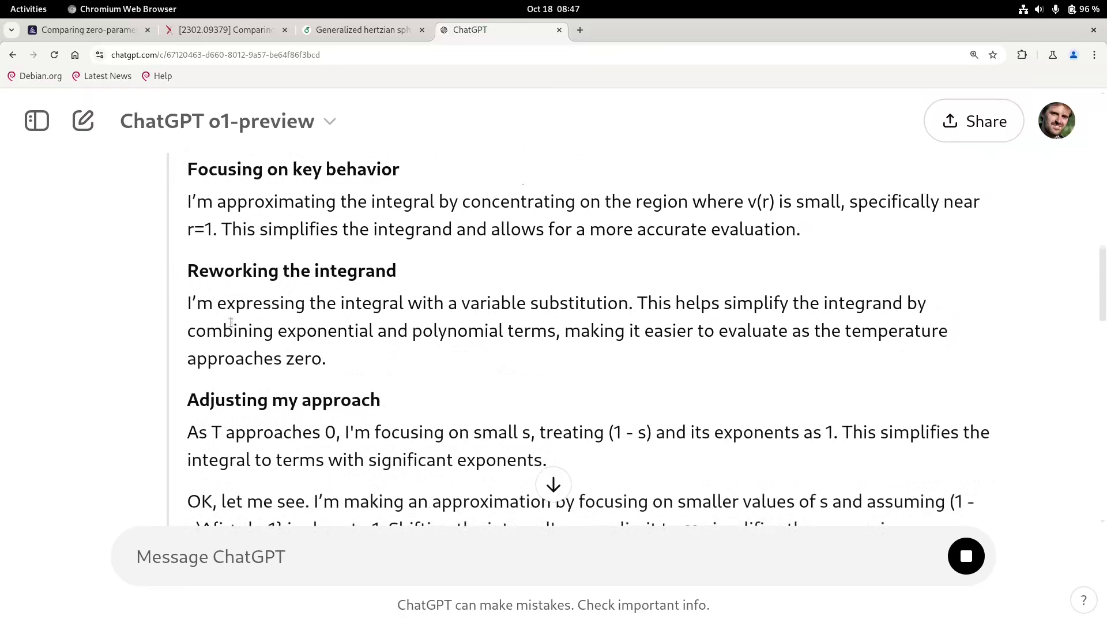
{"action": "scroll", "coordinate": [445, 375], "scroll_direction": "down", "scroll_amount": 2}
{"action": "scroll", "coordinate": [445, 375], "scroll_direction": "down", "scroll_amount": 4}
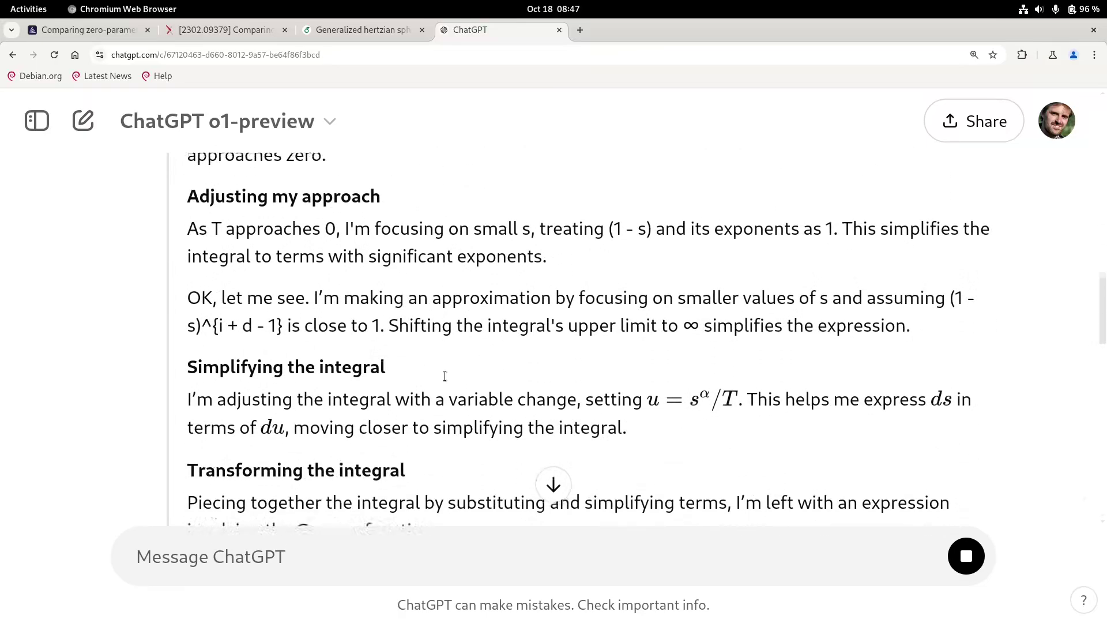
{"action": "scroll", "coordinate": [445, 376], "scroll_direction": "up", "scroll_amount": 18}
{"action": "scroll", "coordinate": [444, 376], "scroll_direction": "up", "scroll_amount": 6}
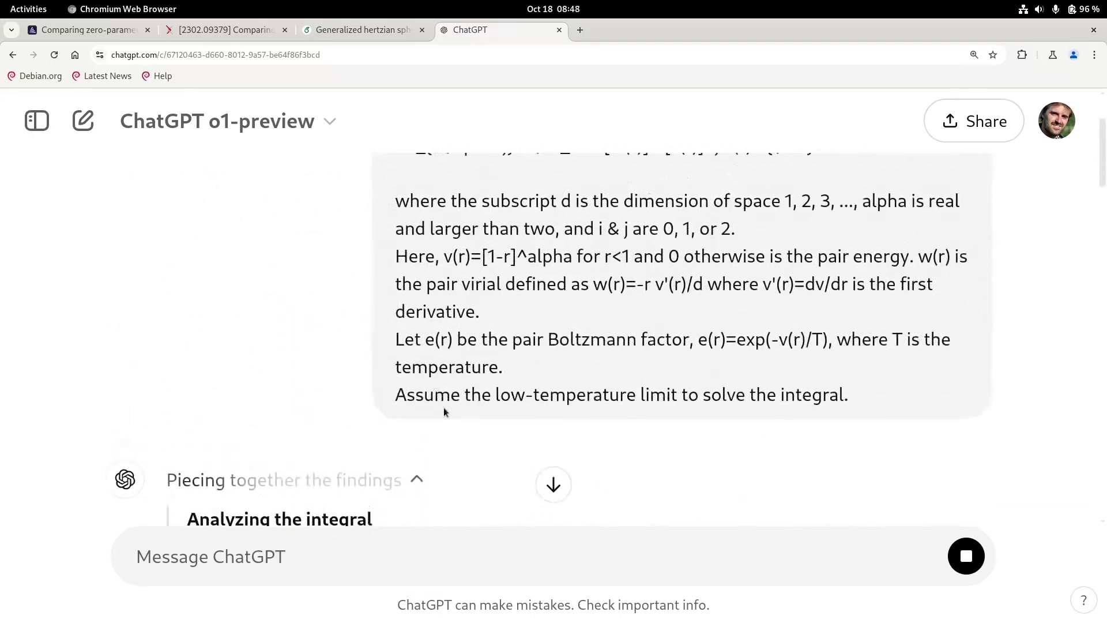
{"action": "scroll", "coordinate": [444, 407], "scroll_direction": "down", "scroll_amount": 1}
{"action": "scroll", "coordinate": [502, 449], "scroll_direction": "down", "scroll_amount": 1}
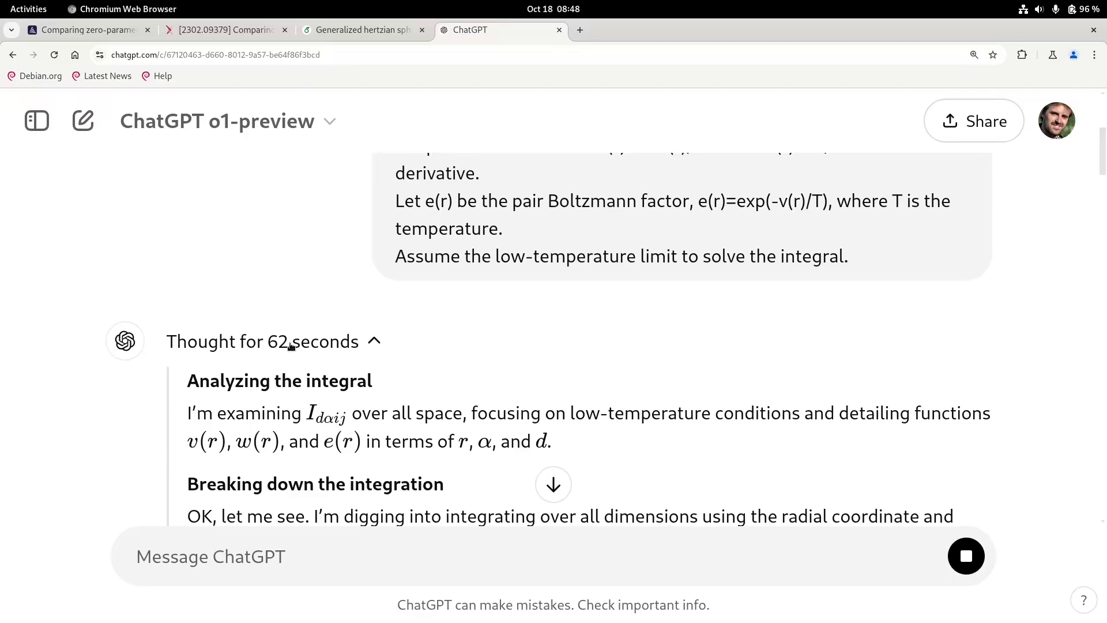
Collapse the 62-second reasoning summary and scroll through the answer's opening definitions.
{"action": "left_click", "coordinate": [374, 343]}
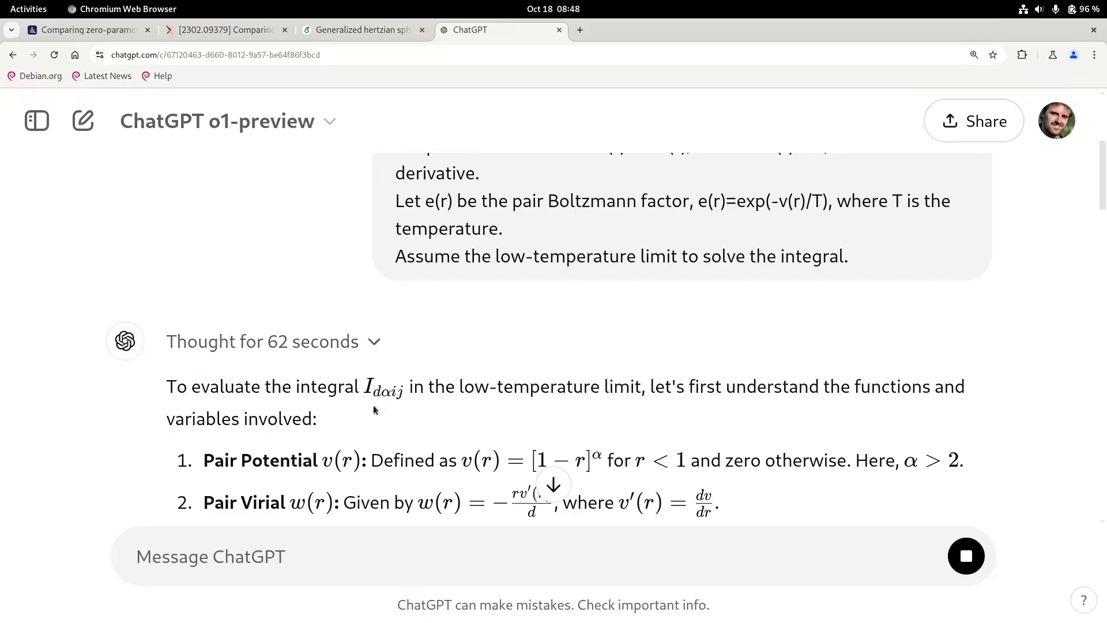
{"action": "scroll", "coordinate": [373, 409], "scroll_direction": "down", "scroll_amount": 1}
{"action": "scroll", "coordinate": [374, 418], "scroll_direction": "down", "scroll_amount": 1}
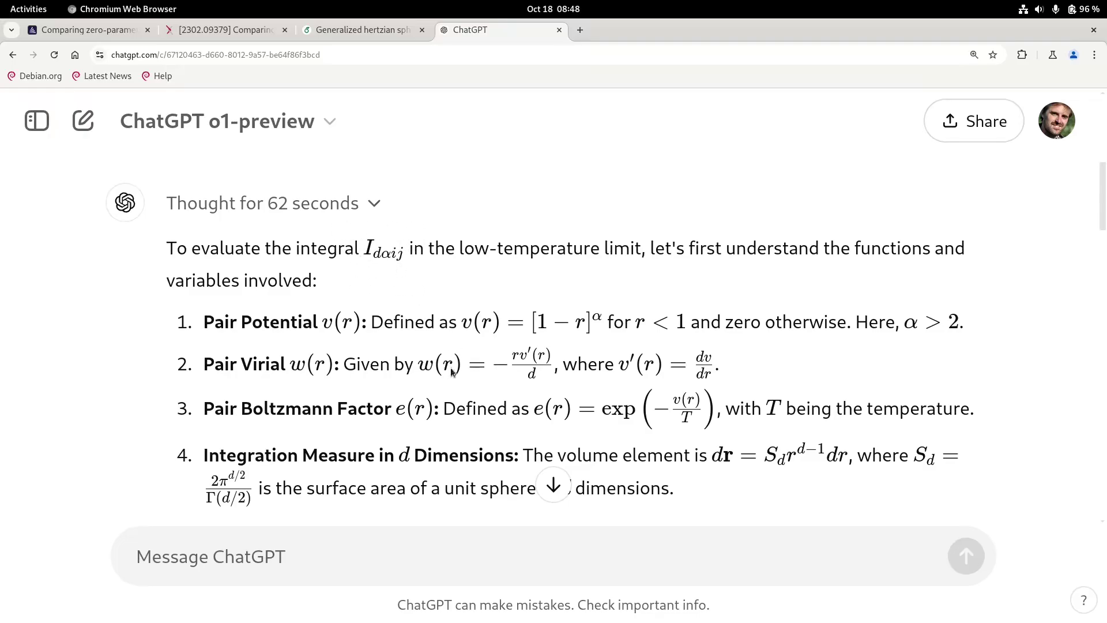
{"action": "scroll", "coordinate": [447, 375], "scroll_direction": "down", "scroll_amount": 1}
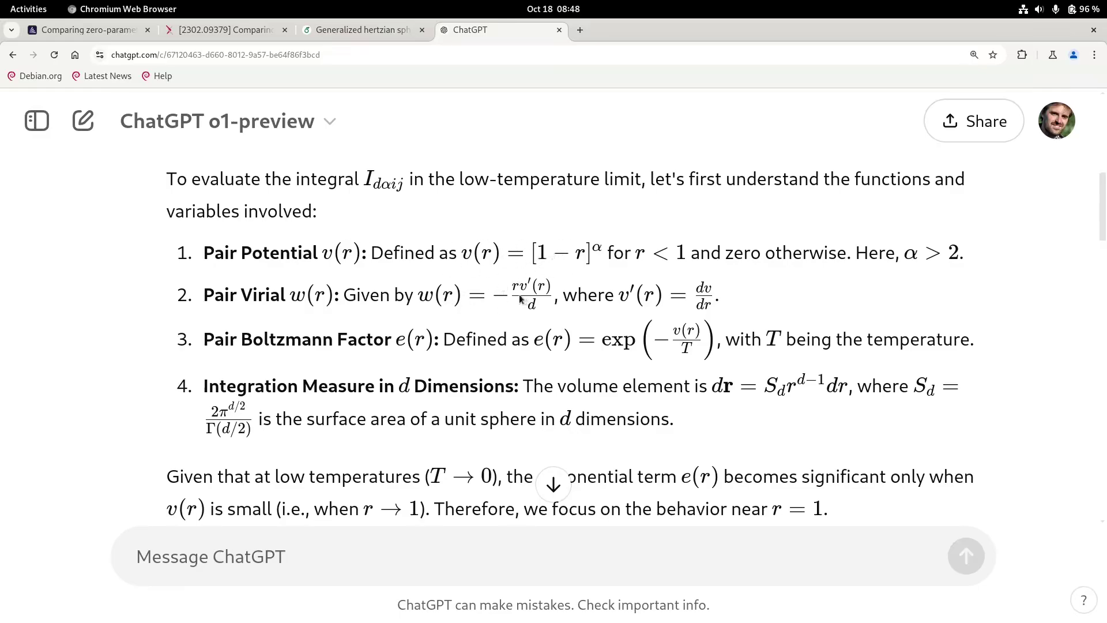
{"action": "scroll", "coordinate": [429, 340], "scroll_direction": "down", "scroll_amount": 1}
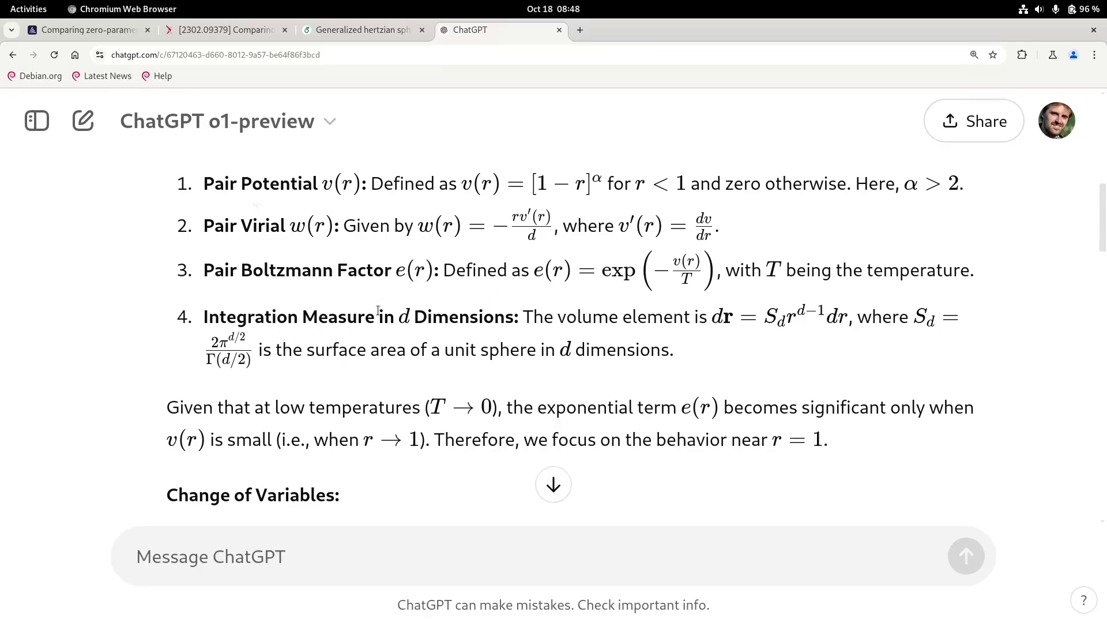
{"action": "scroll", "coordinate": [372, 320], "scroll_direction": "up", "scroll_amount": 1}
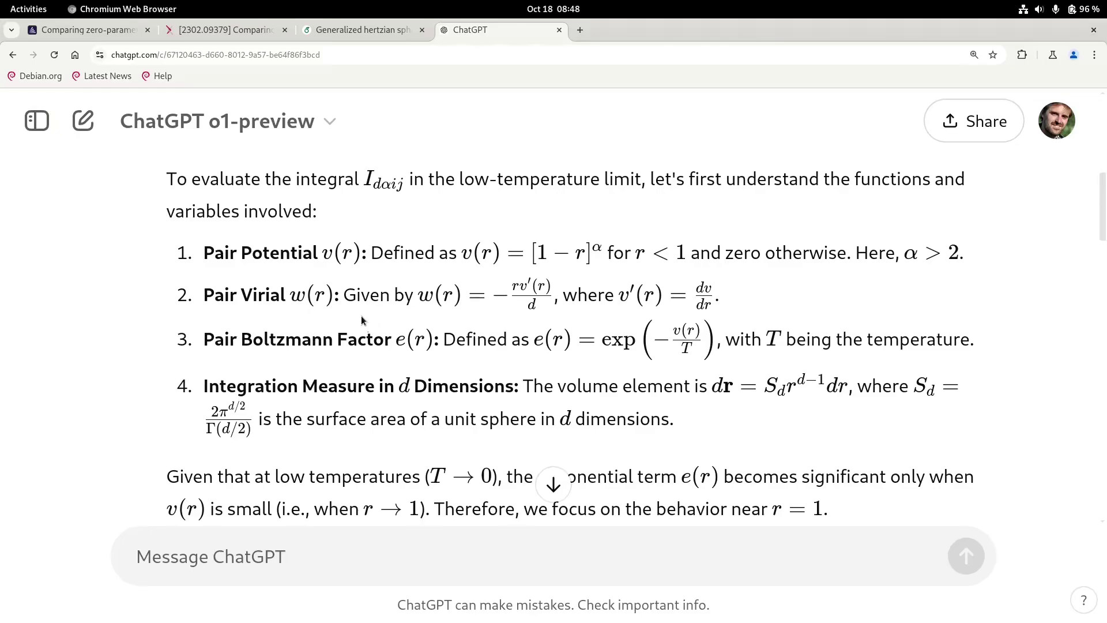
Highlight the Pair Virial definition and the Integration Measure in d Dimensions heading.
{"action": "left_click_drag", "start_coordinate": [205, 295], "coordinate": [336, 296]}
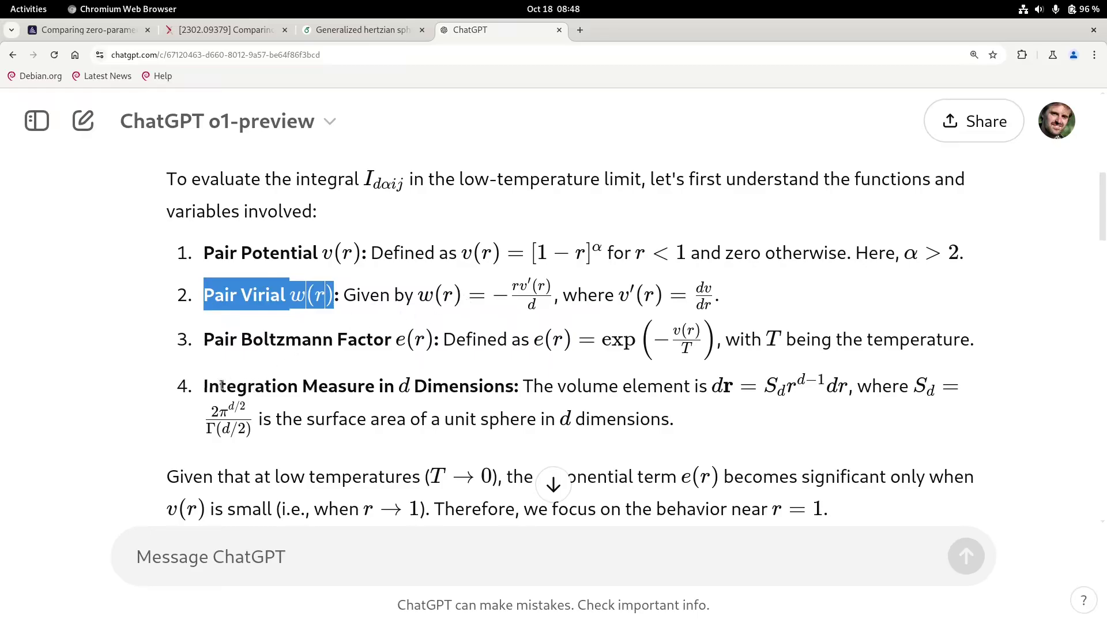
{"action": "left_click_drag", "start_coordinate": [205, 386], "coordinate": [514, 384]}
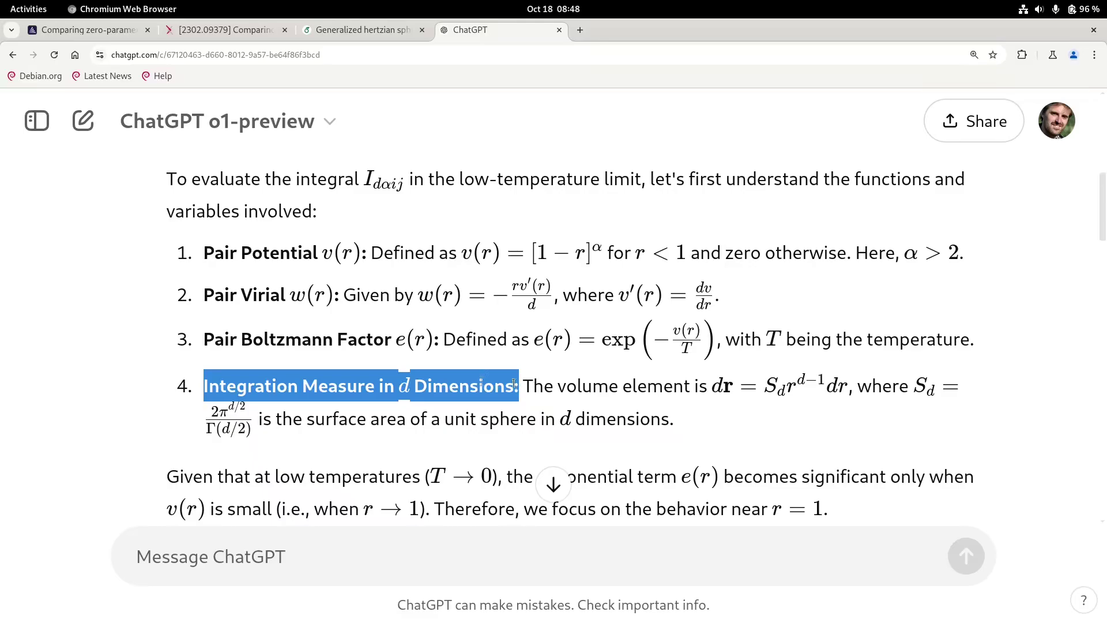
{"action": "left_click", "coordinate": [440, 379]}
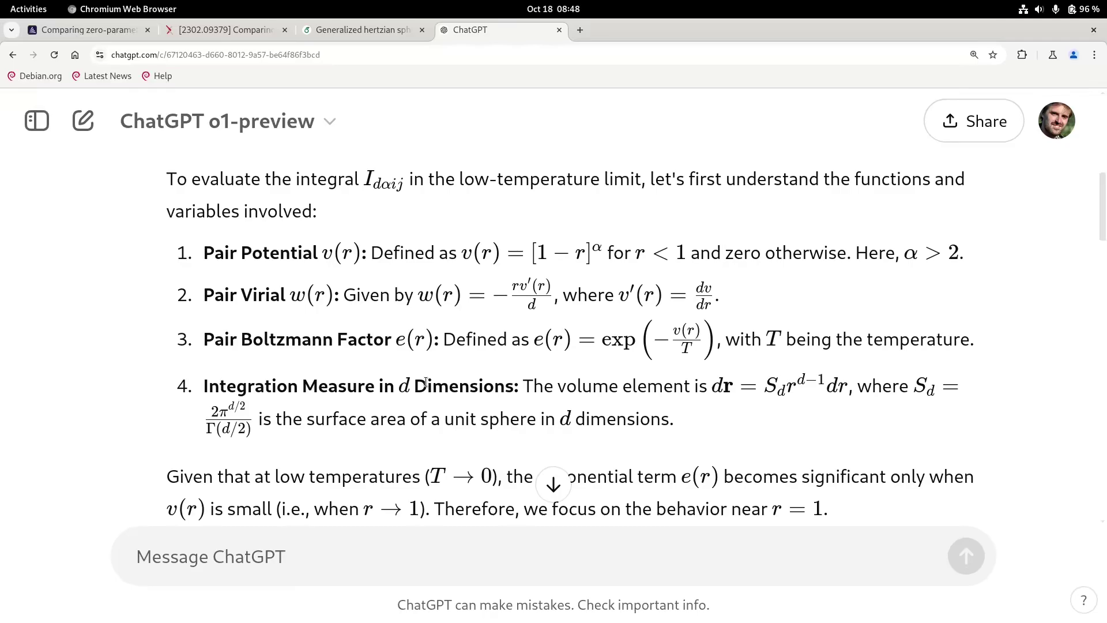
{"action": "scroll", "coordinate": [427, 386], "scroll_direction": "down", "scroll_amount": 2}
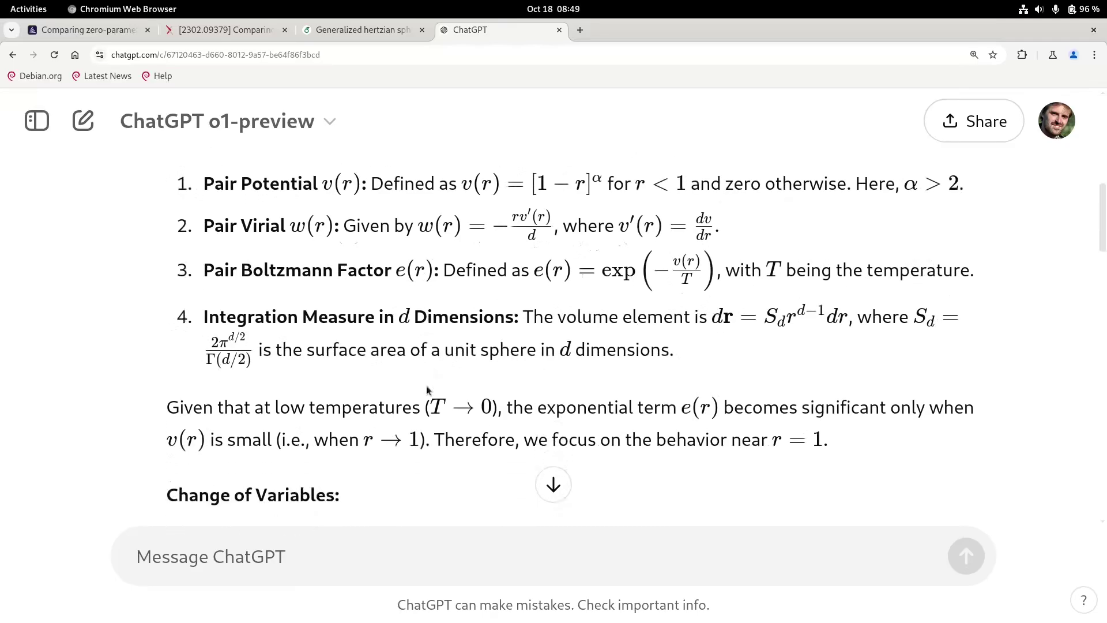
Scroll through Change of Variables and Evaluating the Integral to the S_d Gamma-function result.
{"action": "scroll", "coordinate": [427, 391], "scroll_direction": "down", "scroll_amount": 8}
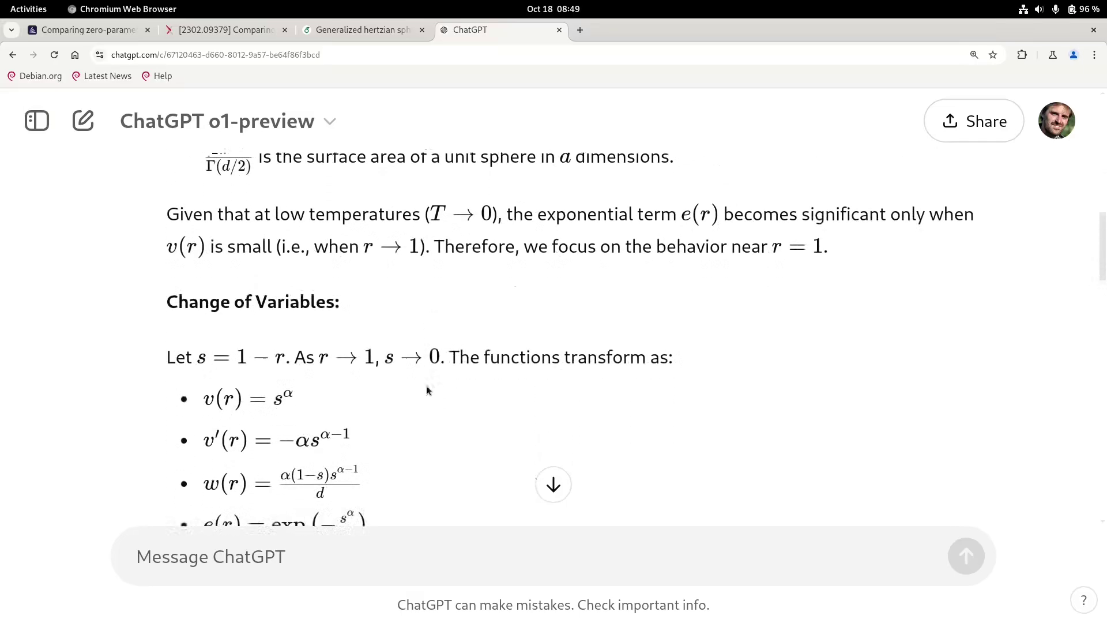
{"action": "scroll", "coordinate": [427, 390], "scroll_direction": "down", "scroll_amount": 2}
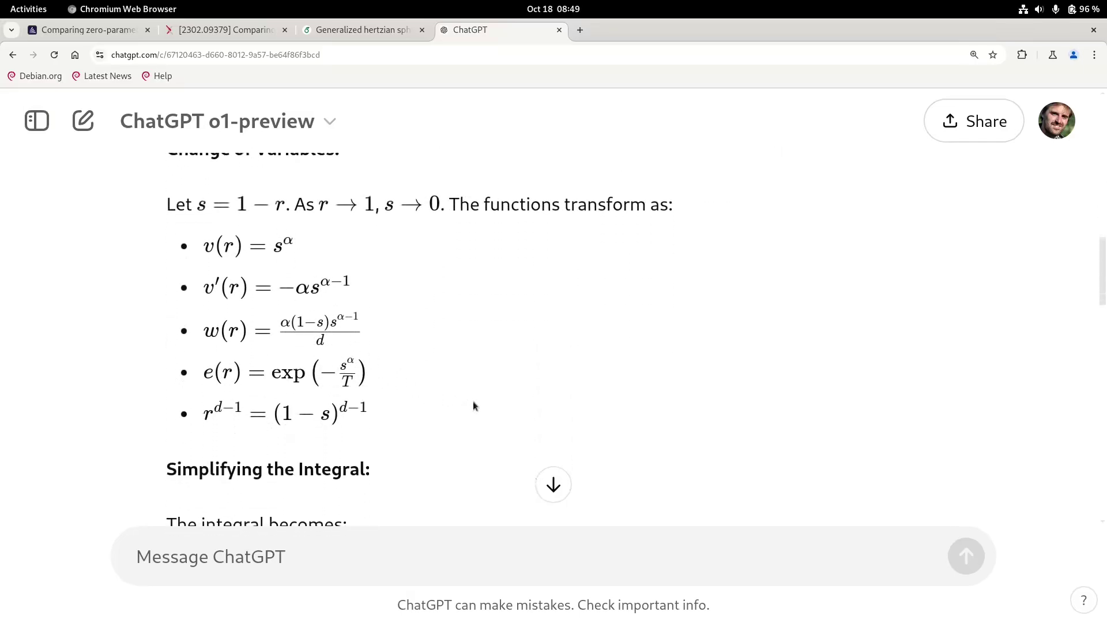
{"action": "scroll", "coordinate": [473, 404], "scroll_direction": "down", "scroll_amount": 8}
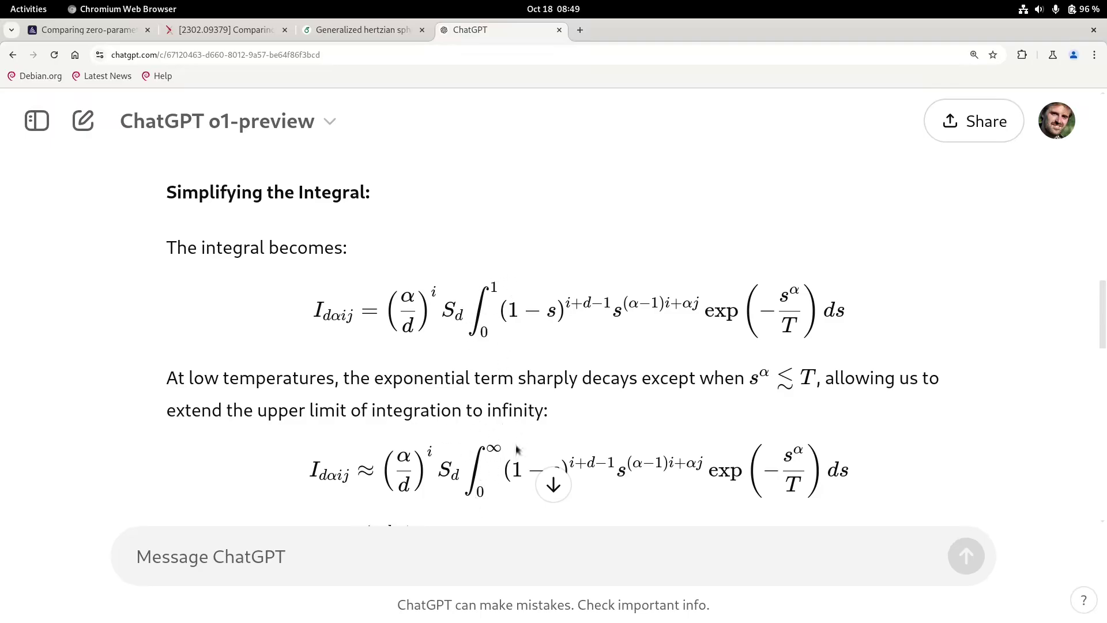
{"action": "scroll", "coordinate": [498, 425], "scroll_direction": "down", "scroll_amount": 1}
{"action": "scroll", "coordinate": [498, 425], "scroll_direction": "down", "scroll_amount": 1}
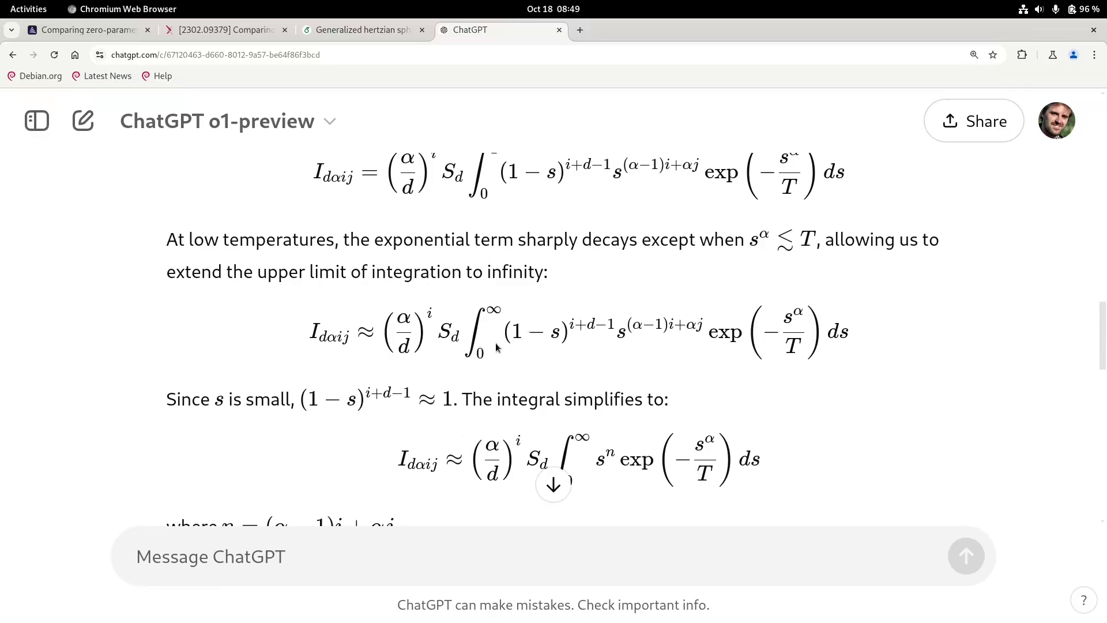
{"action": "scroll", "coordinate": [495, 343], "scroll_direction": "down", "scroll_amount": 4}
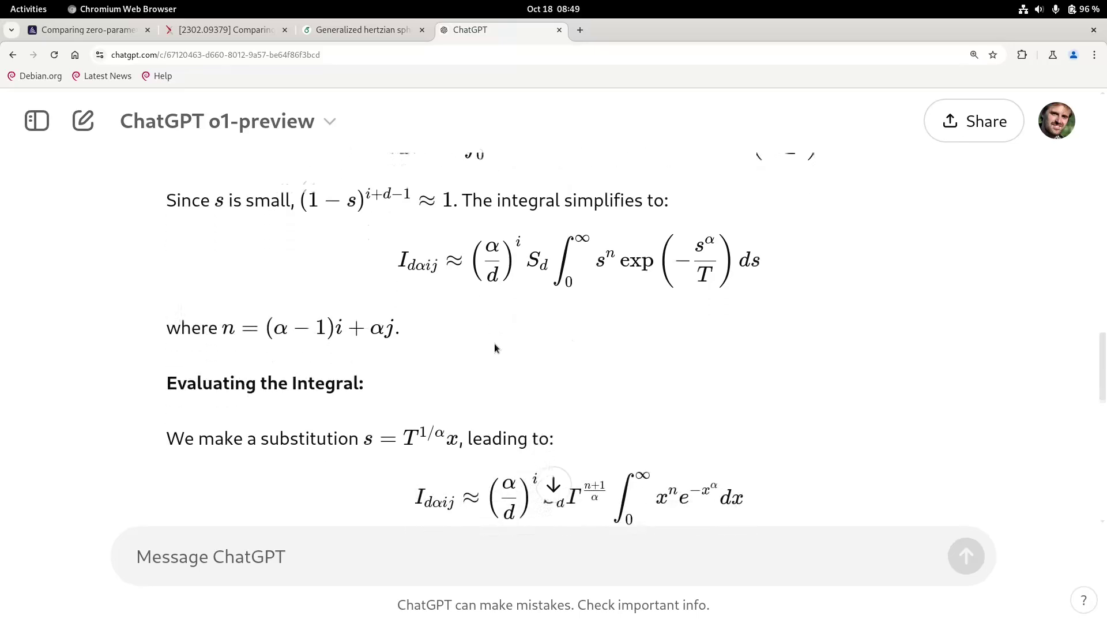
{"action": "scroll", "coordinate": [606, 348], "scroll_direction": "down", "scroll_amount": 1}
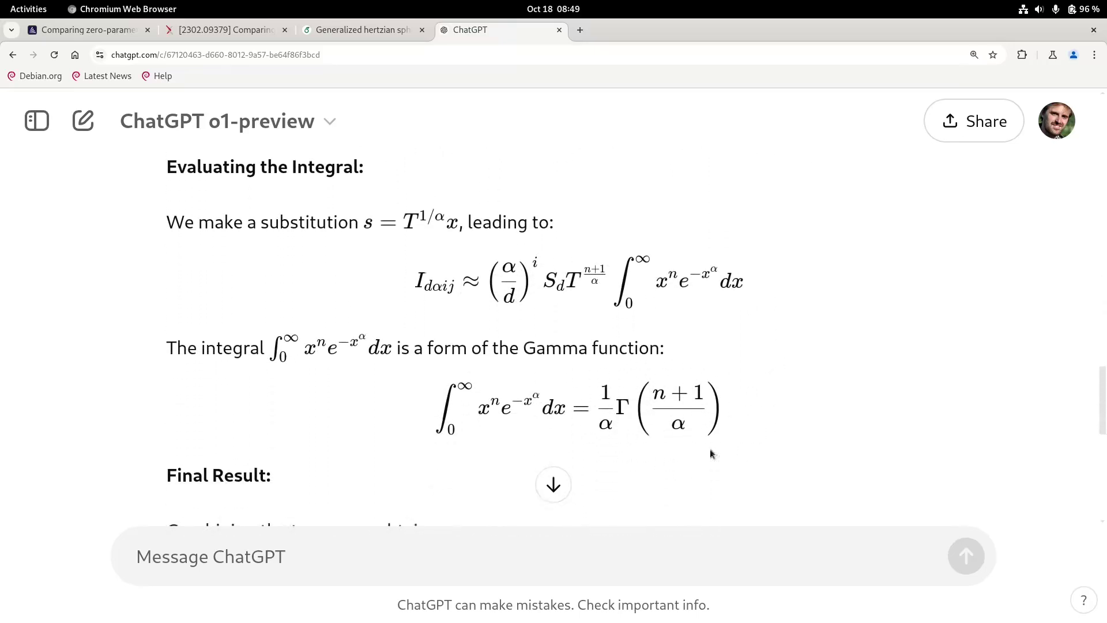
{"action": "scroll", "coordinate": [468, 455], "scroll_direction": "down", "scroll_amount": 6}
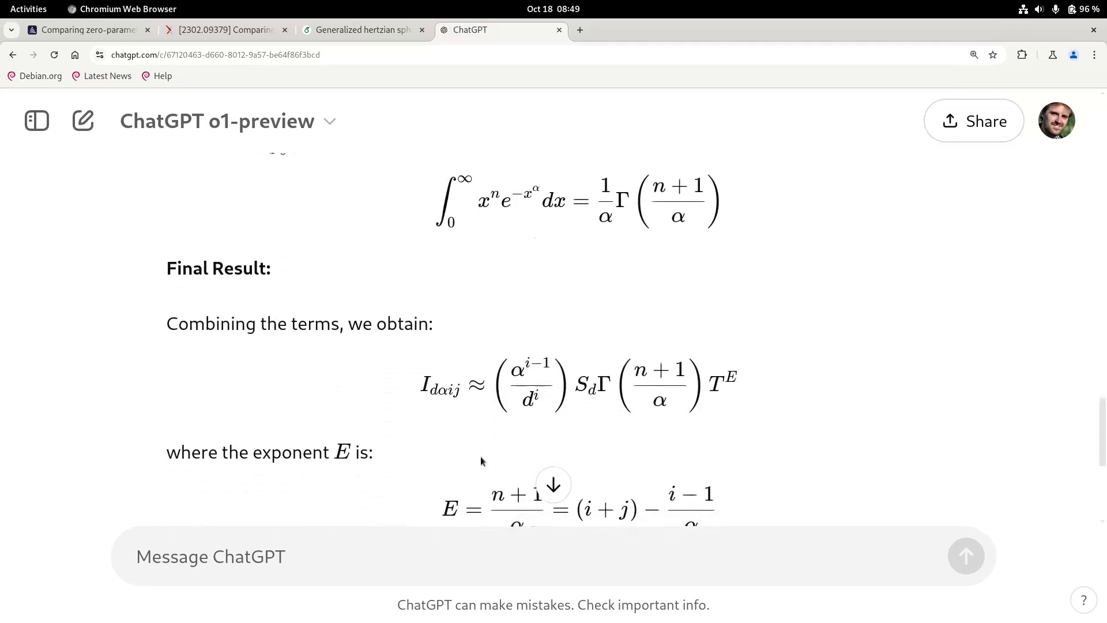
{"action": "scroll", "coordinate": [445, 466], "scroll_direction": "down", "scroll_amount": 3}
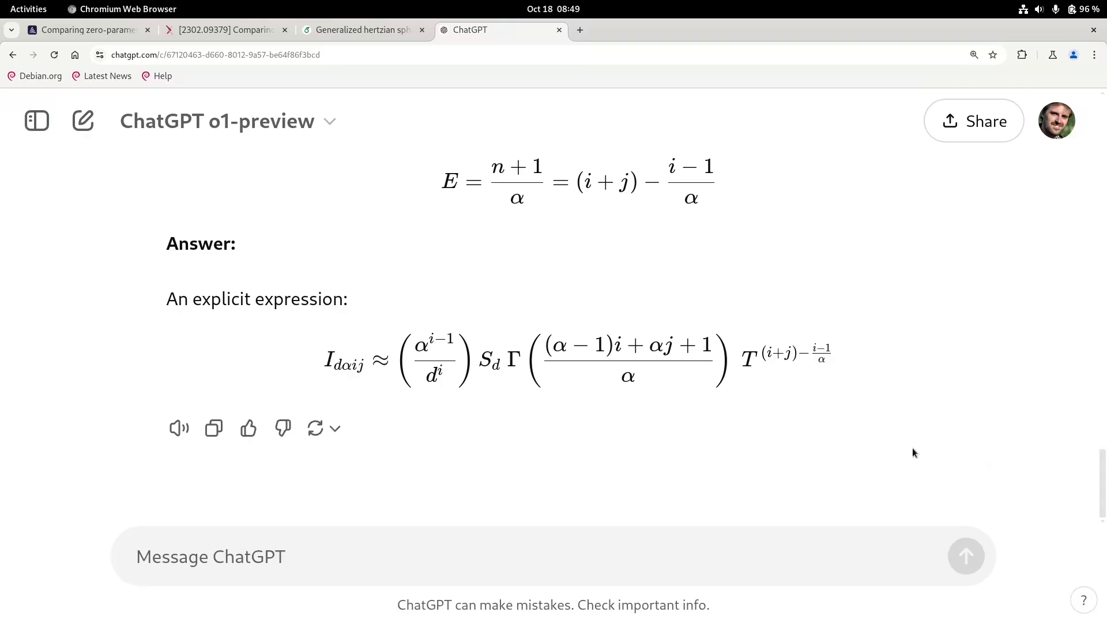
{"action": "scroll", "coordinate": [910, 455], "scroll_direction": "up", "scroll_amount": 1}
{"action": "scroll", "coordinate": [573, 327], "scroll_direction": "up", "scroll_amount": 4}
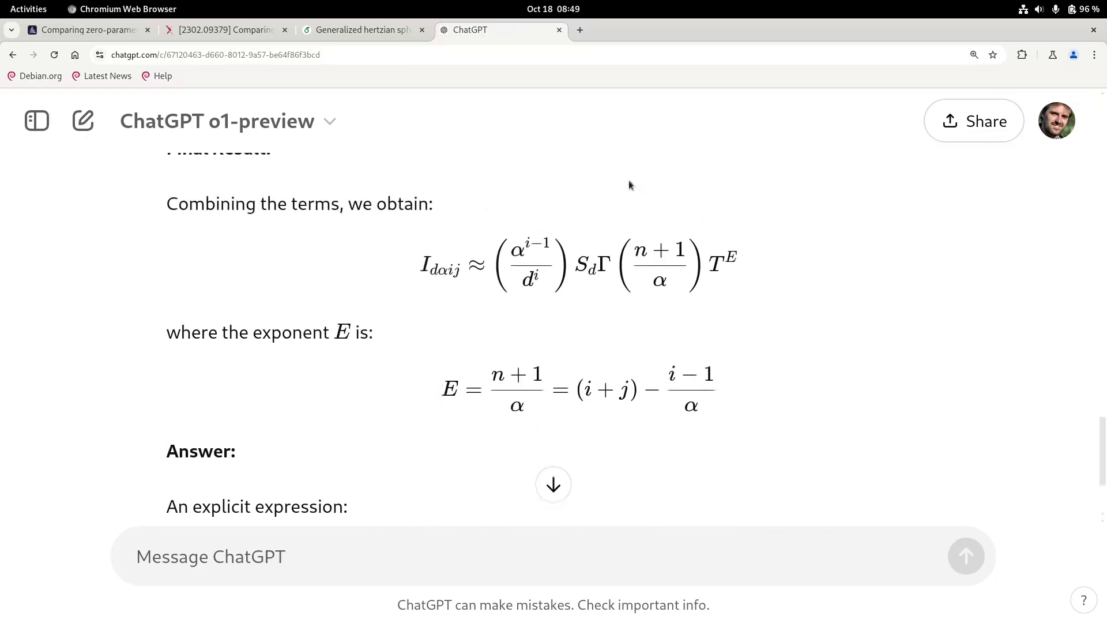
{"action": "scroll", "coordinate": [713, 451], "scroll_direction": "down", "scroll_amount": 5}
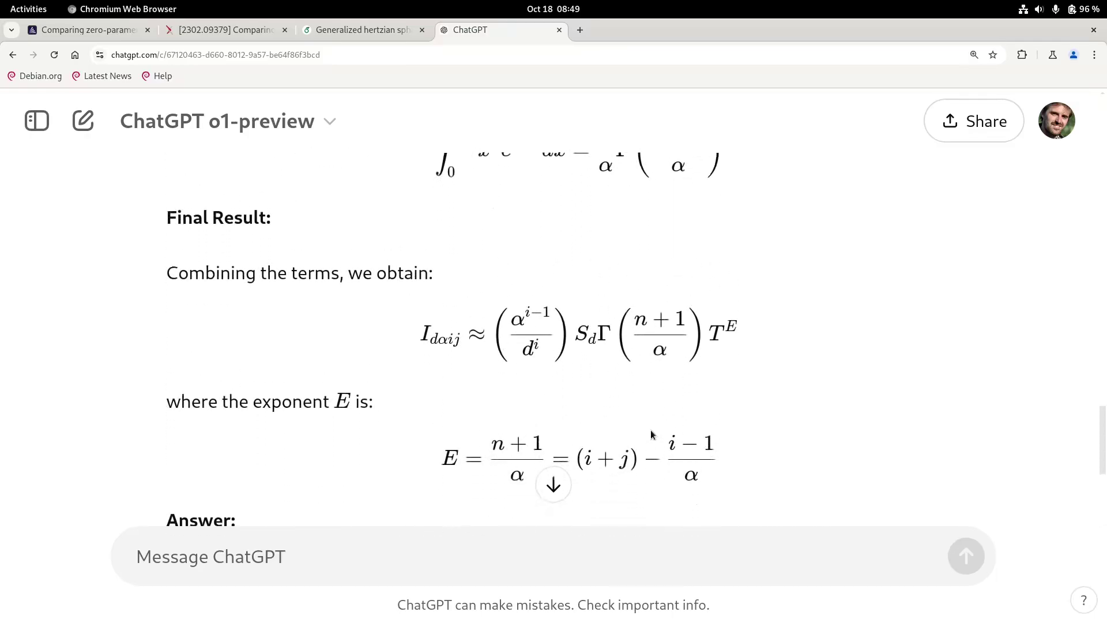